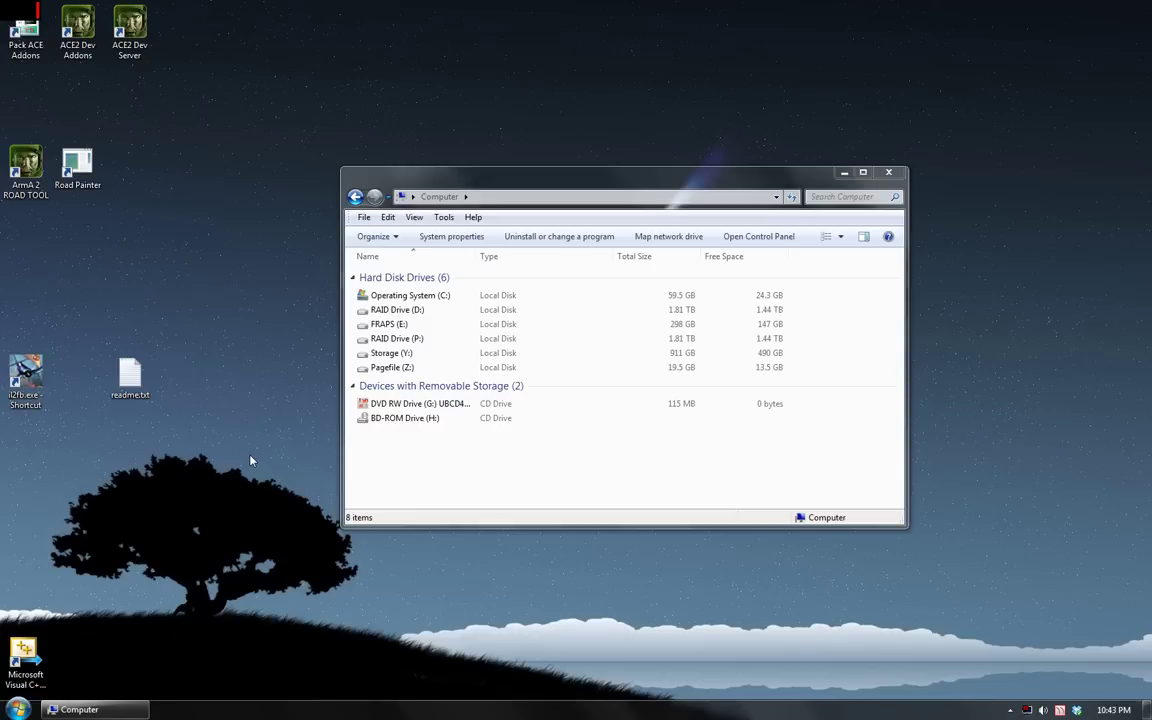
# Open the RoadPainter folder on the P: drive to view its contents, and minimise the folder window
pyautogui.doubleClick(395, 338)
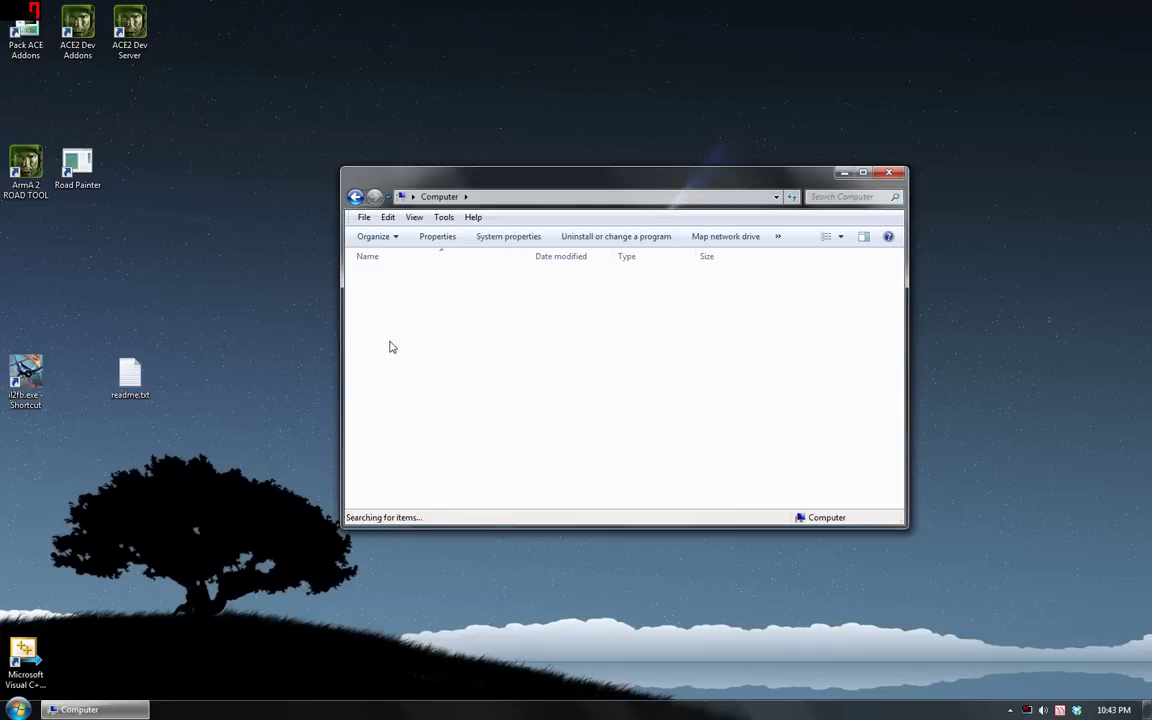
pyautogui.scroll(-1, 406, 385)
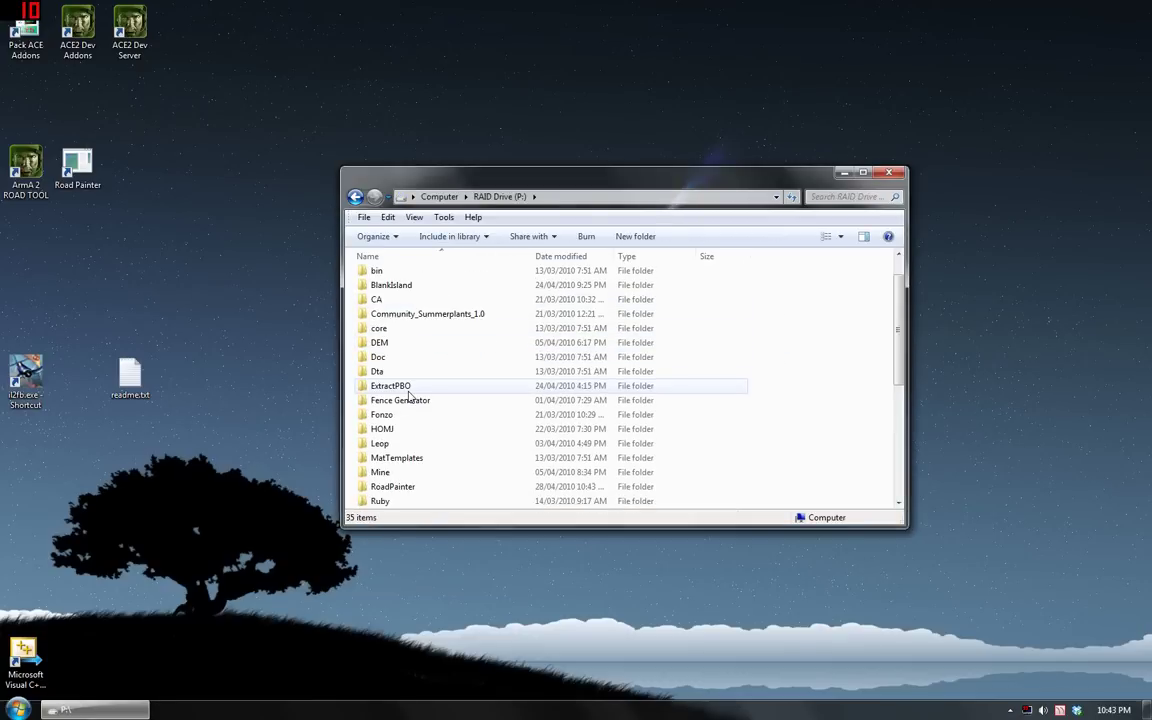
pyautogui.click(405, 487)
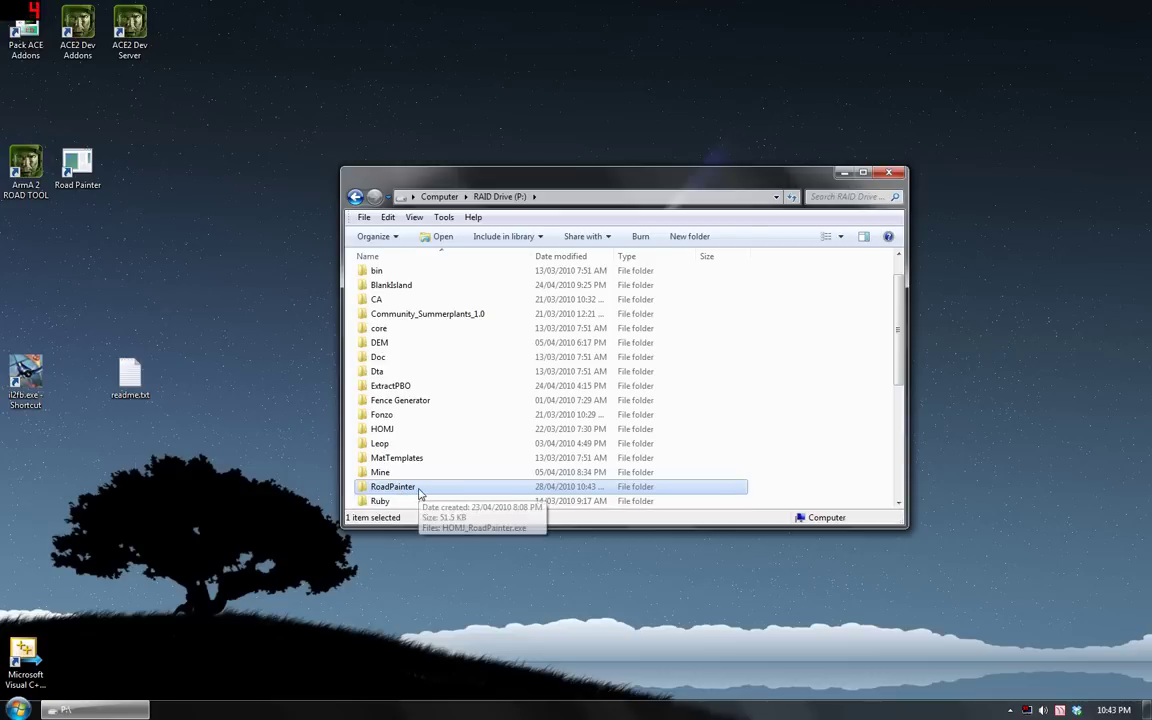
pyautogui.doubleClick(420, 489)
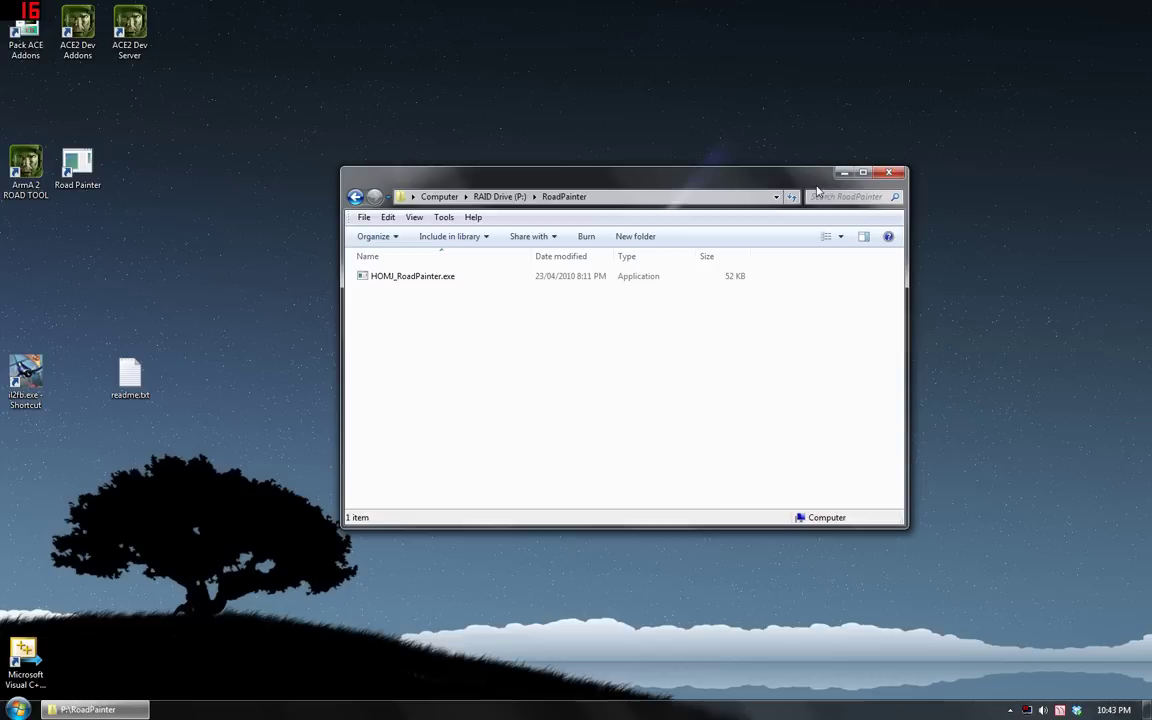
pyautogui.click(844, 173)
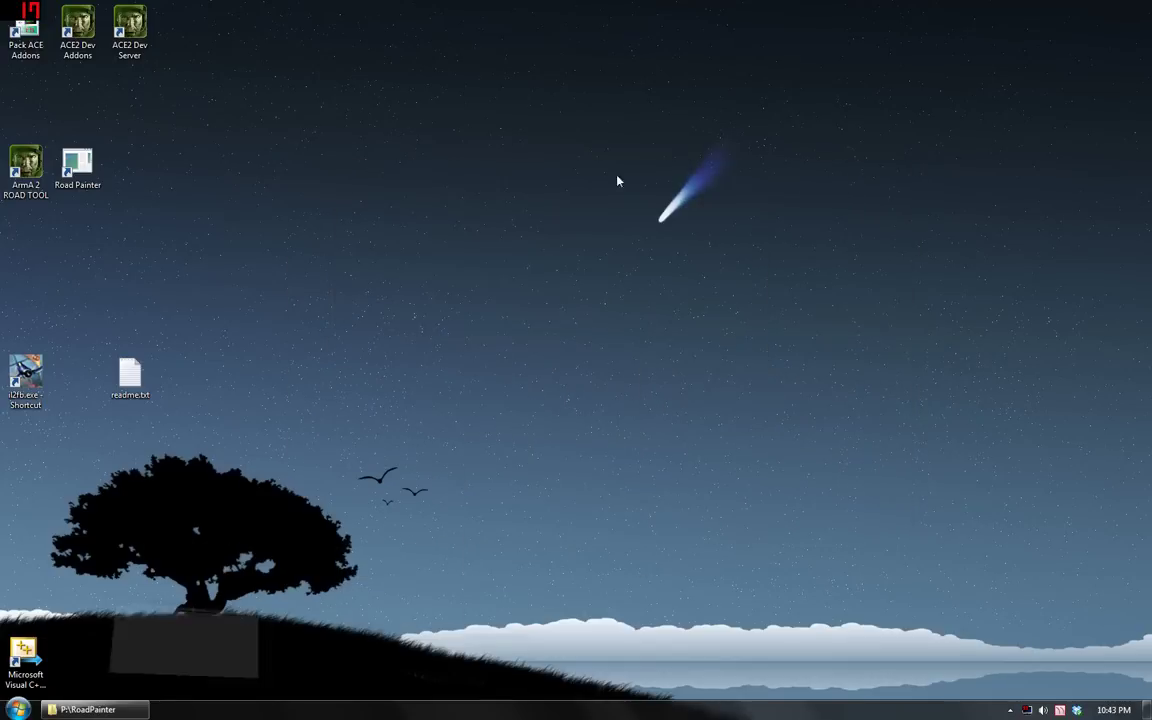
# Launch the Road Painter utility and move its console window clear of the desktop shortcuts
pyautogui.doubleClick(84, 166)
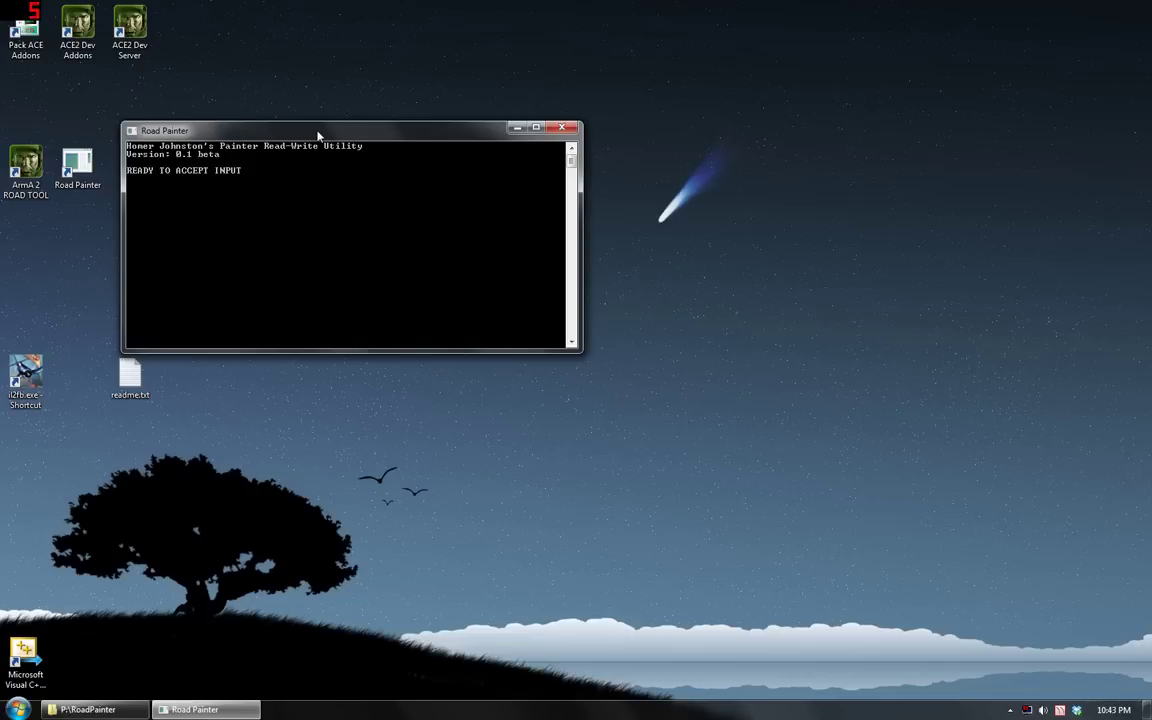
pyautogui.moveTo(318, 135)
pyautogui.mouseDown()
pyautogui.moveTo(228, 208)
pyautogui.moveTo(238, 445)
pyautogui.moveTo(197, 468)
pyautogui.mouseUp()
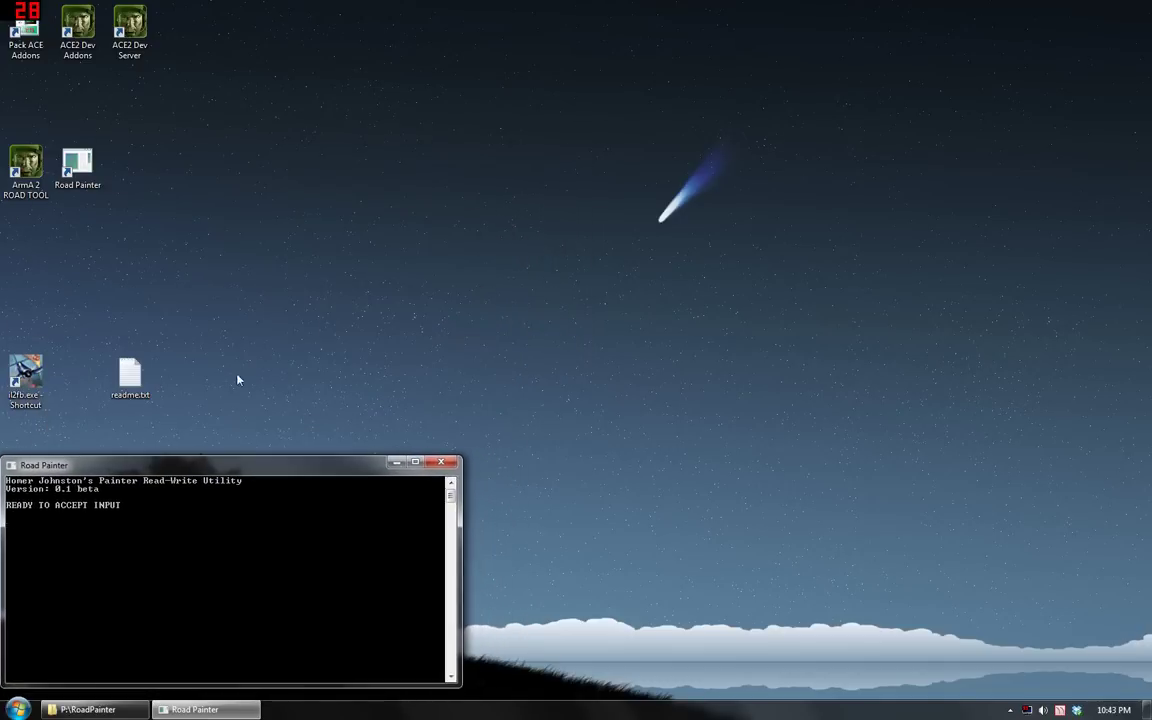
pyautogui.click(273, 259)
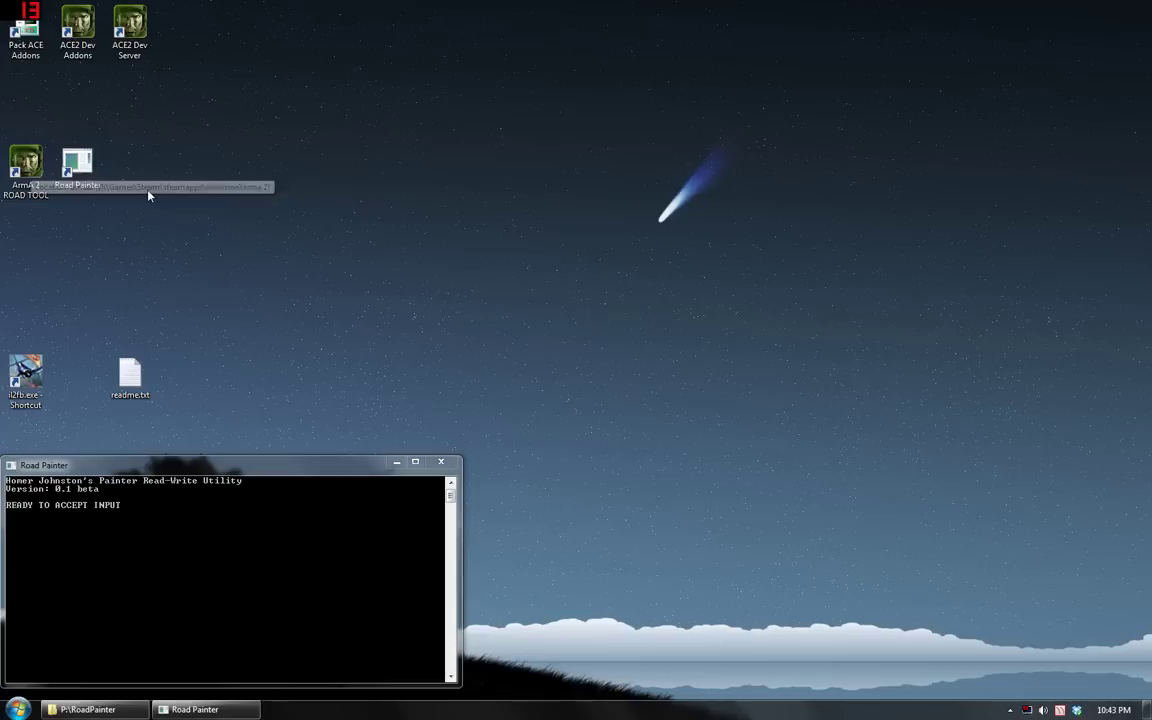
# Launch the ArmA 2 road tool and preview the roadtool mission from the mission editor
pyautogui.doubleClick(30, 165)
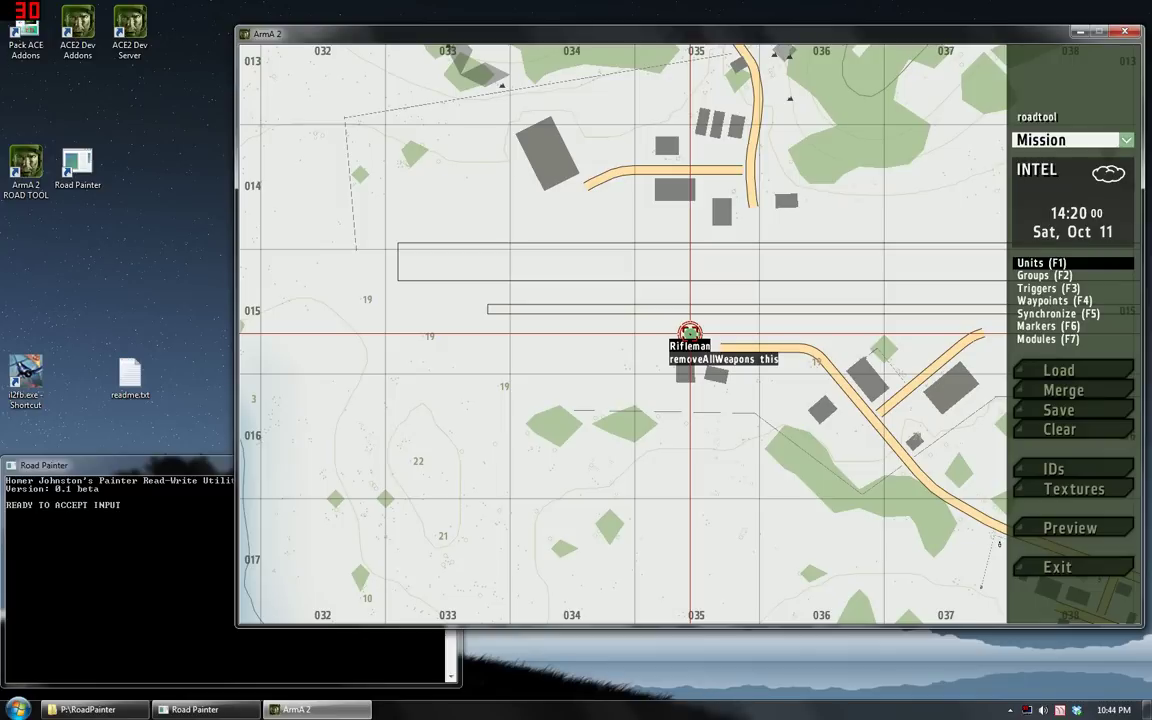
pyautogui.moveTo(728, 314); pyautogui.dragTo(685, 329, button='right')
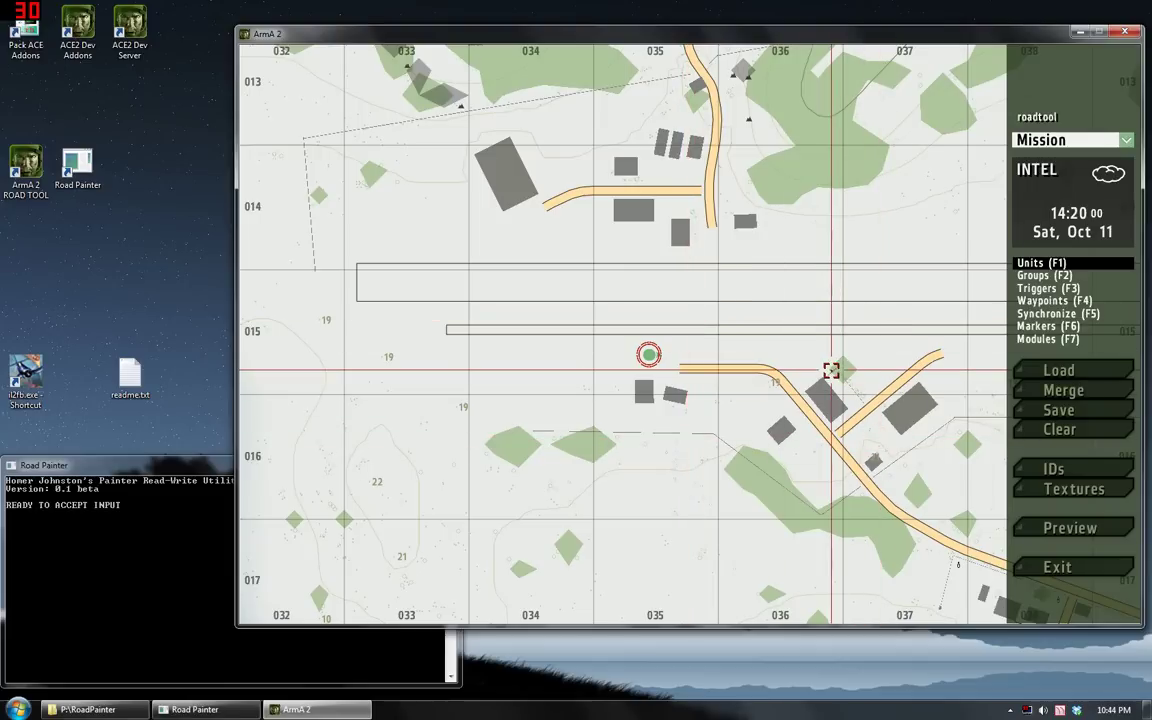
pyautogui.click(1033, 536)
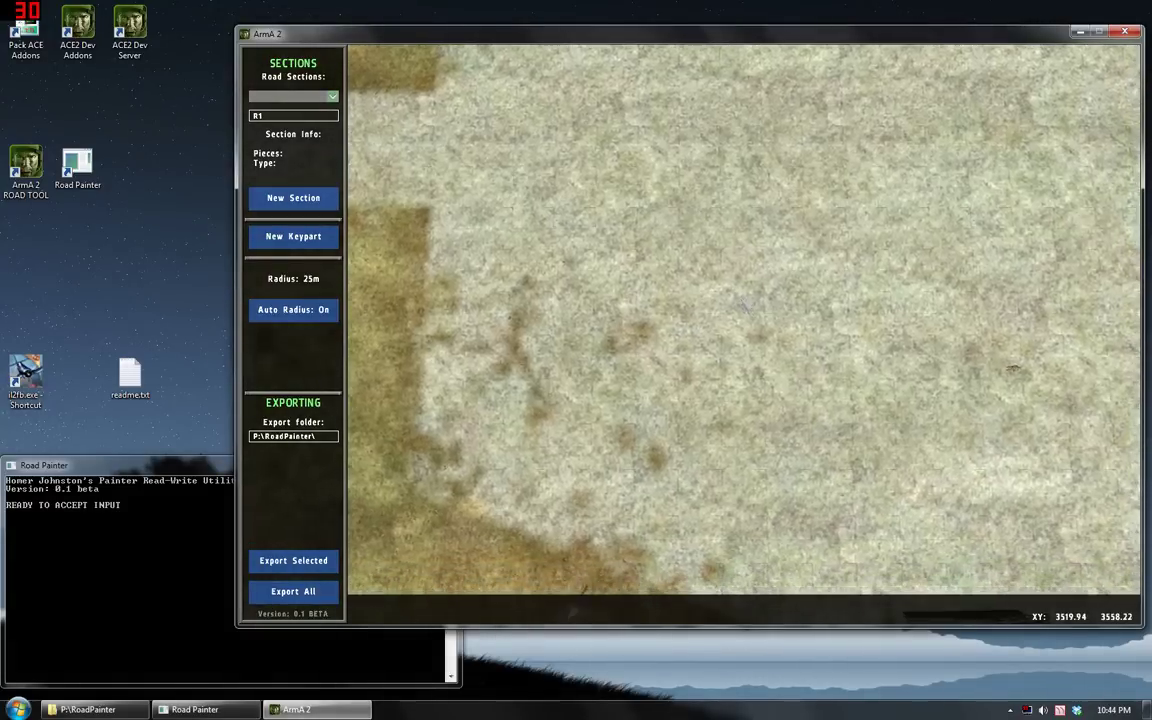
# Examine the airfield terrain around the soldier in the overhead view, both close up and from farther out
pyautogui.press('d')
pyautogui.scroll(3, 762, 264)
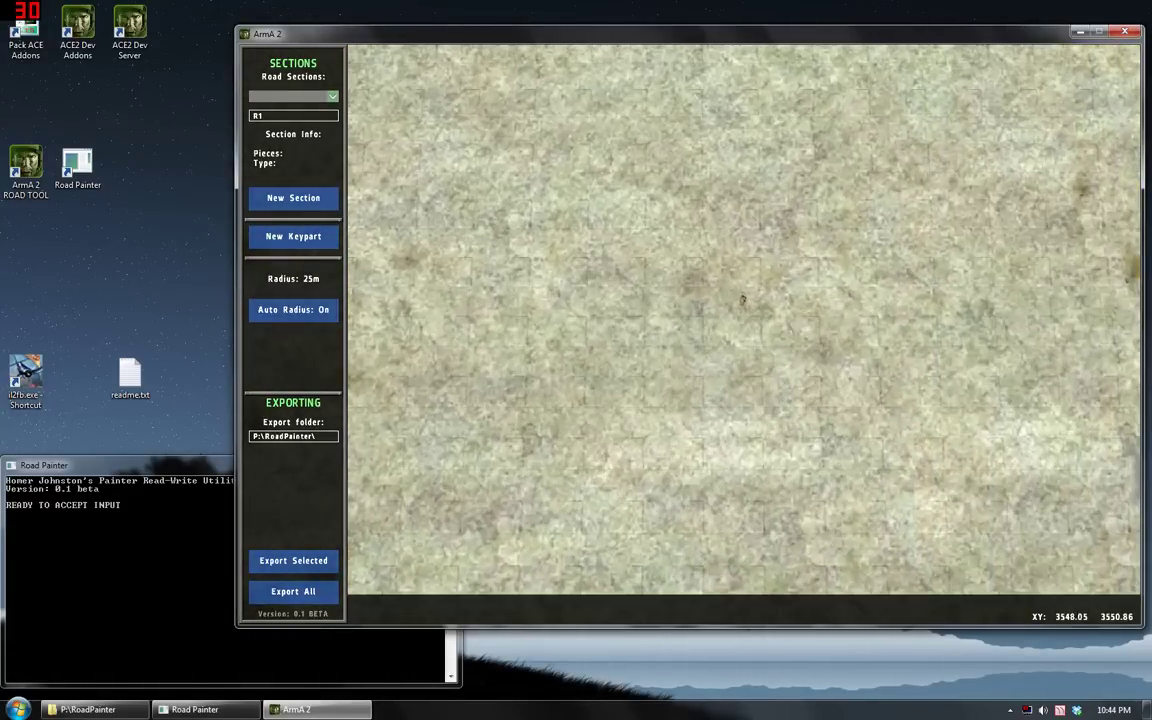
pyautogui.scroll(3, 744, 319)
pyautogui.press('w')
pyautogui.press('a')
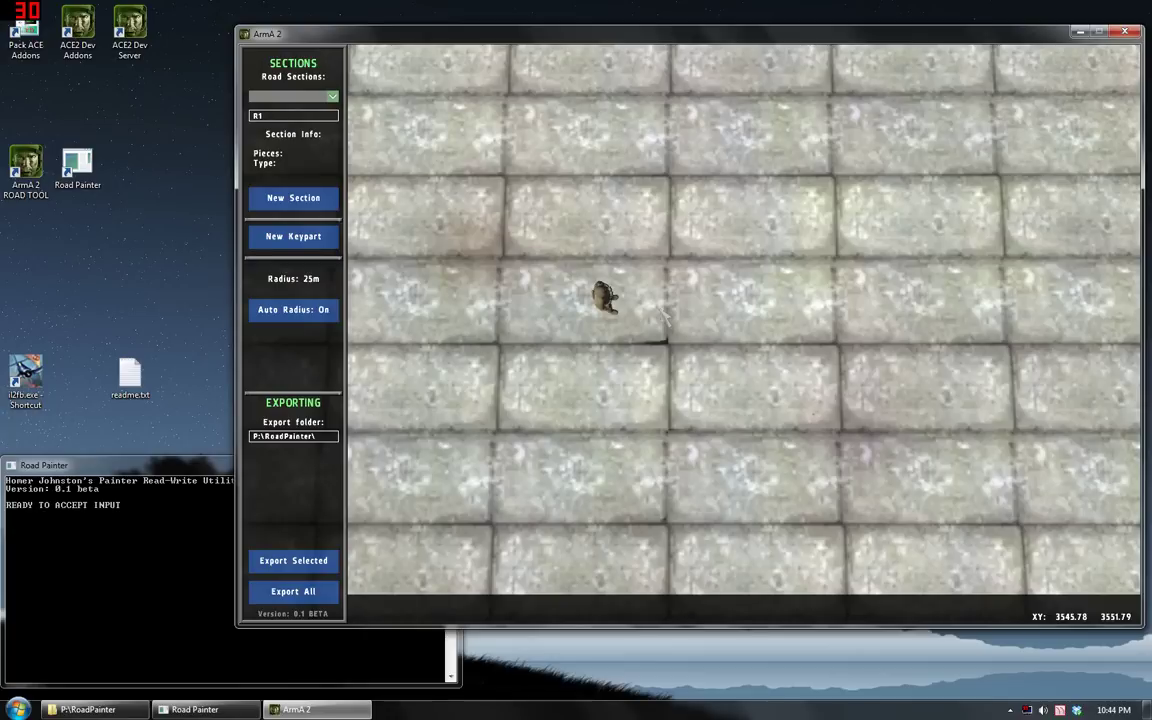
pyautogui.moveTo(498, 169); pyautogui.dragTo(528, 181, button='right')
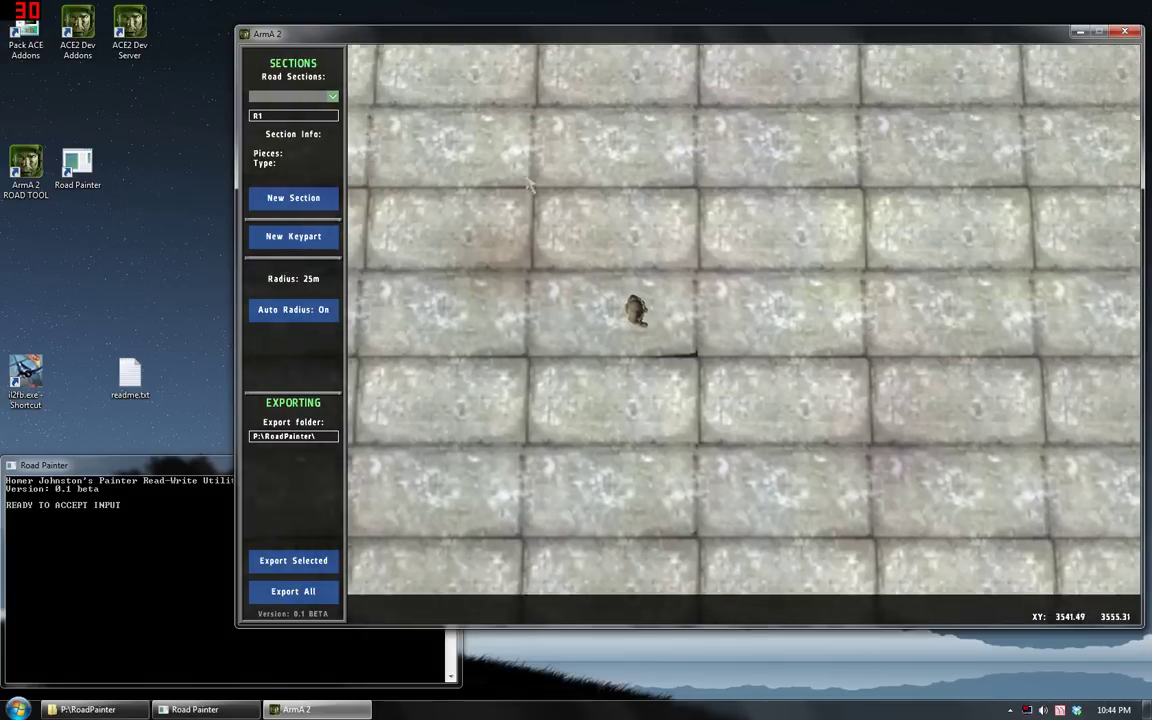
pyautogui.scroll(-5, 528, 181)
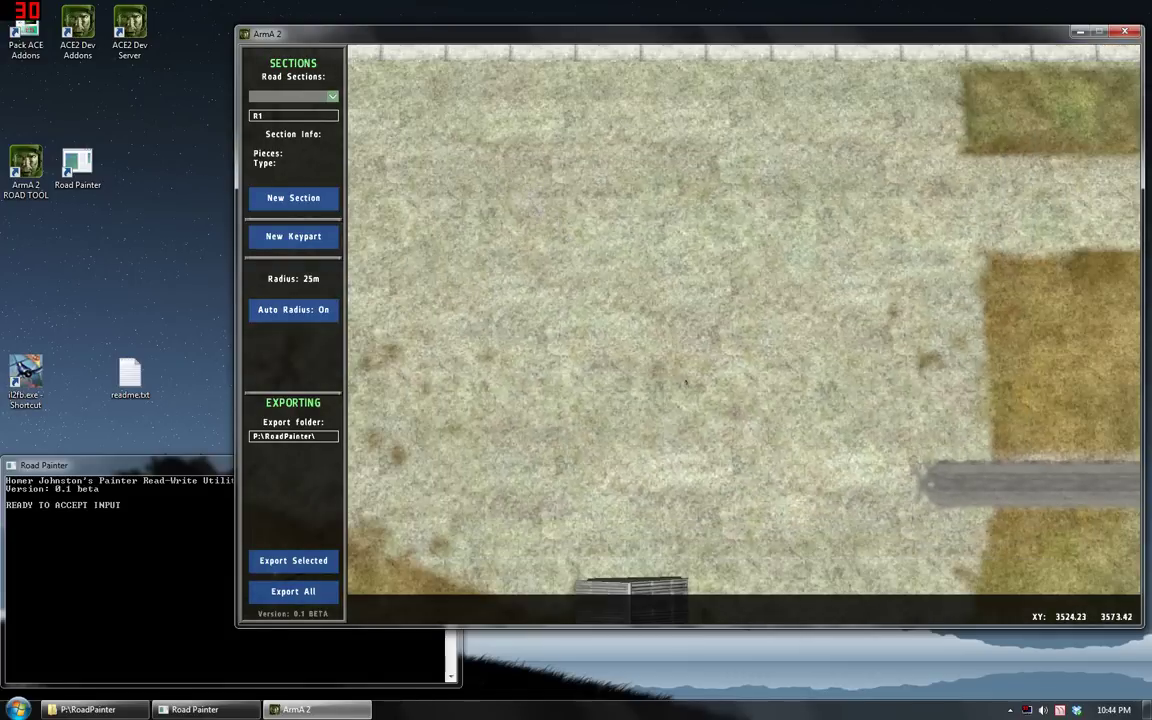
pyautogui.moveTo(530, 225); pyautogui.dragTo(554, 167, button='right')
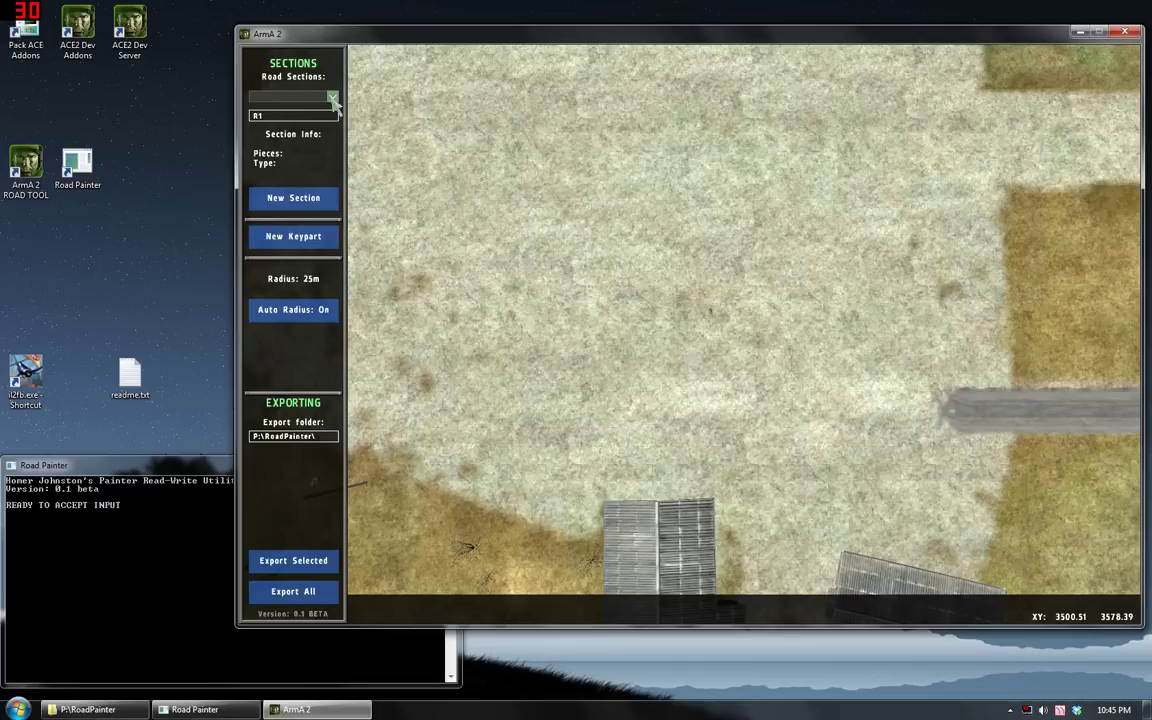
# Enter R1 as the road section name and compare the export folder with the RoadPainter folder's path
pyautogui.click(266, 117)
pyautogui.write('R1')
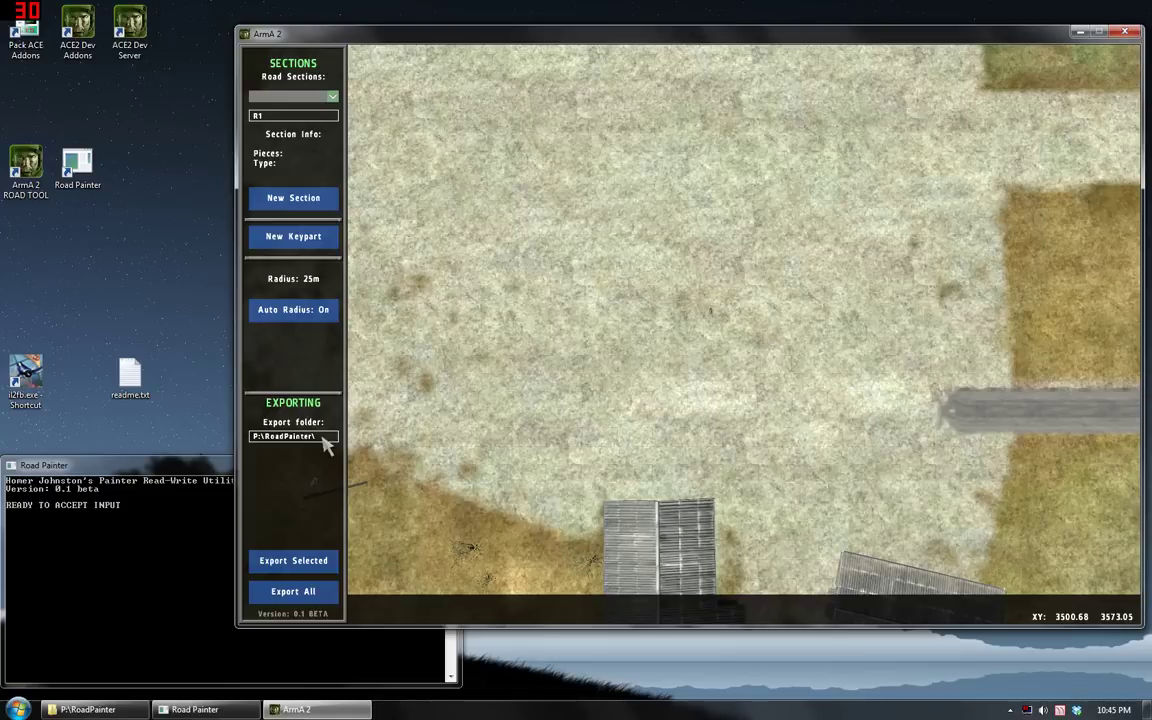
pyautogui.click(107, 700)
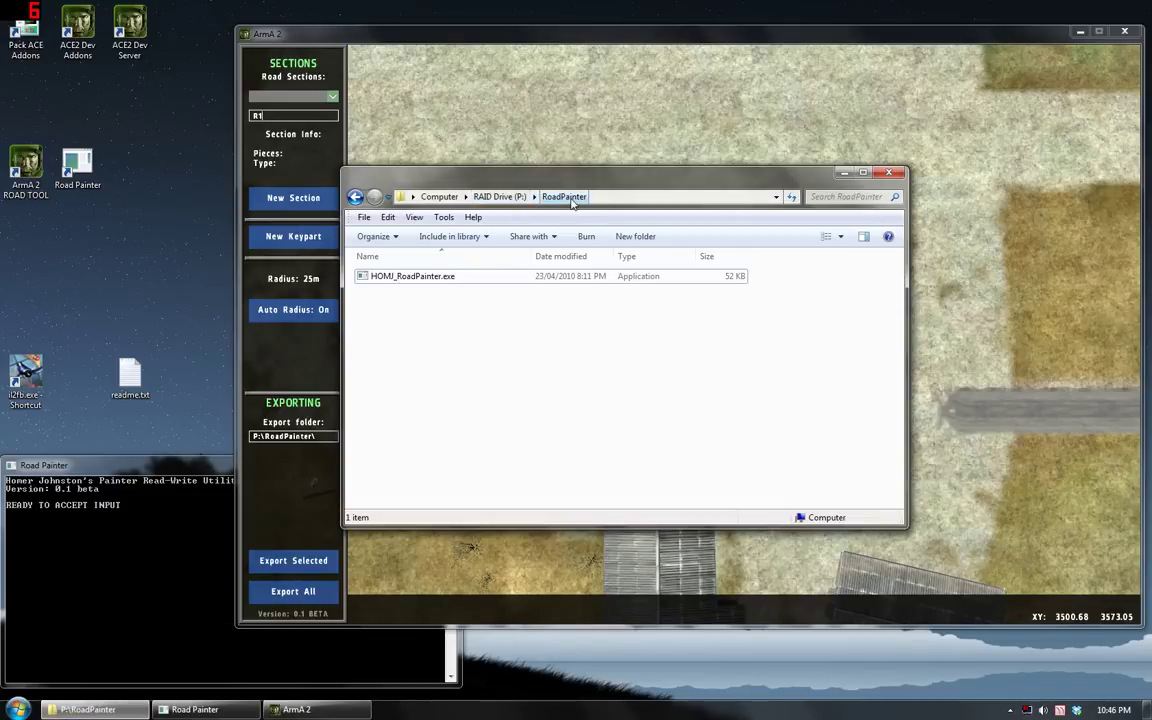
pyautogui.click(844, 172)
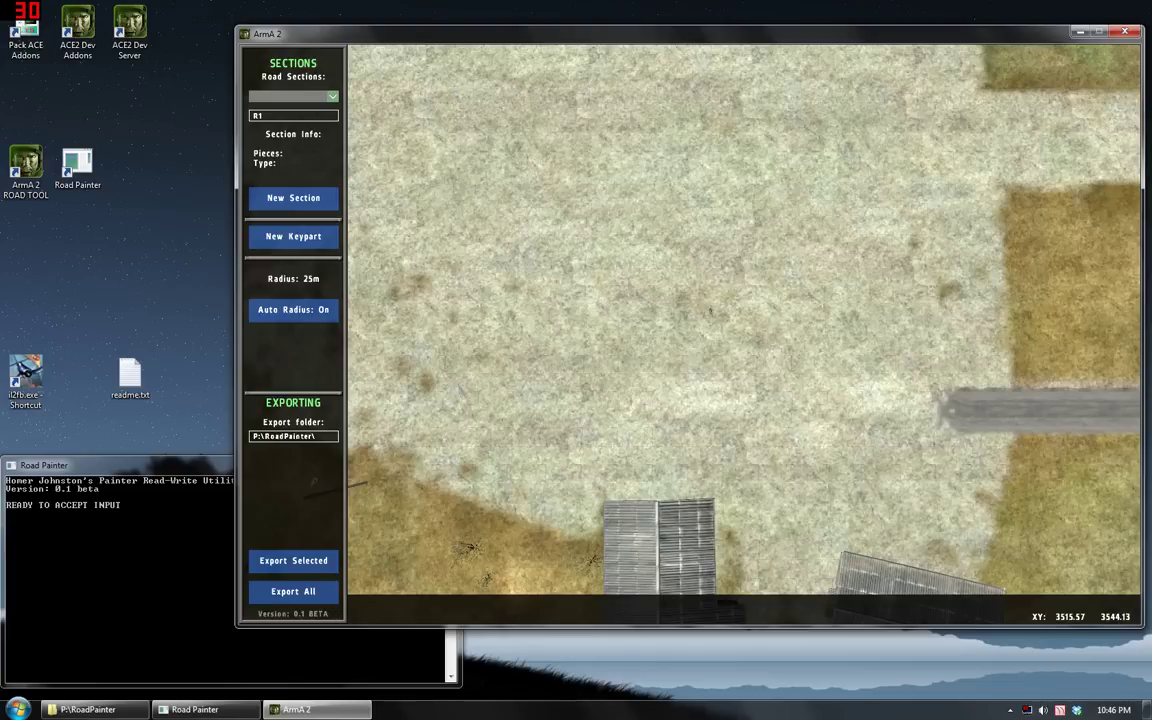
# Start a new key part beside the airfield and choose the ca\roads2\city_ road prefix for it
pyautogui.moveTo(818, 345); pyautogui.dragTo(577, 362, button='right')
pyautogui.scroll(-1, 658, 300)
pyautogui.scroll(-1, 659, 300)
pyautogui.moveTo(655, 317); pyautogui.dragTo(593, 298, button='right')
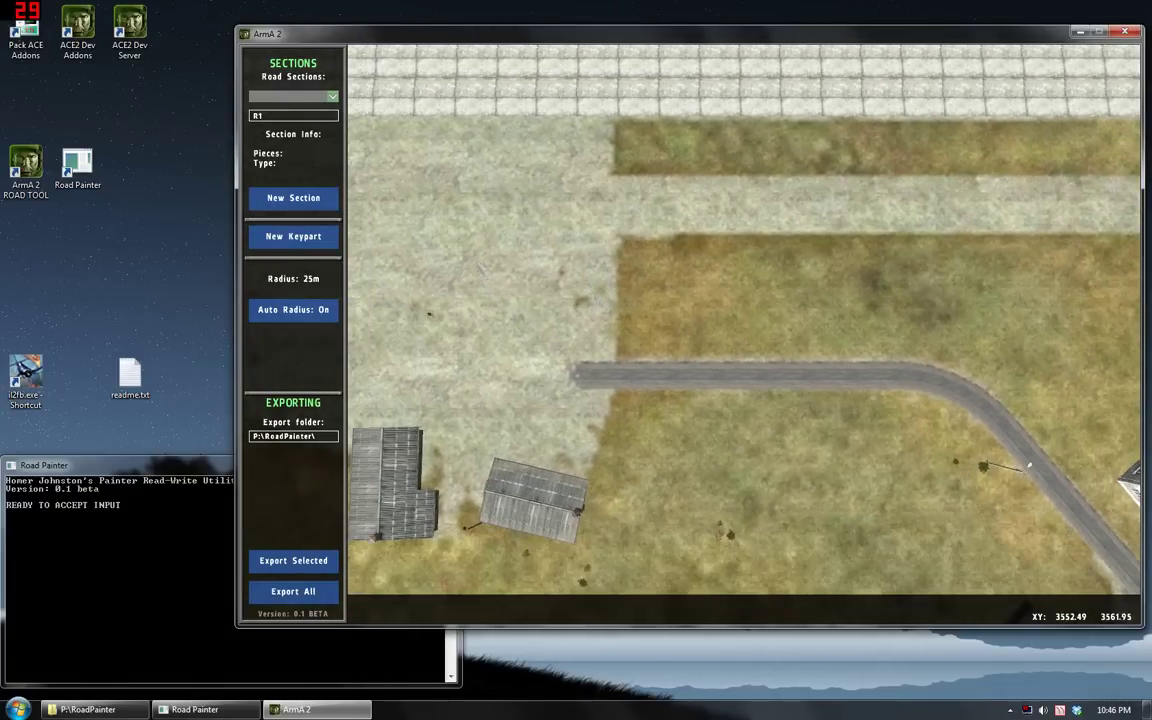
pyautogui.press('a')
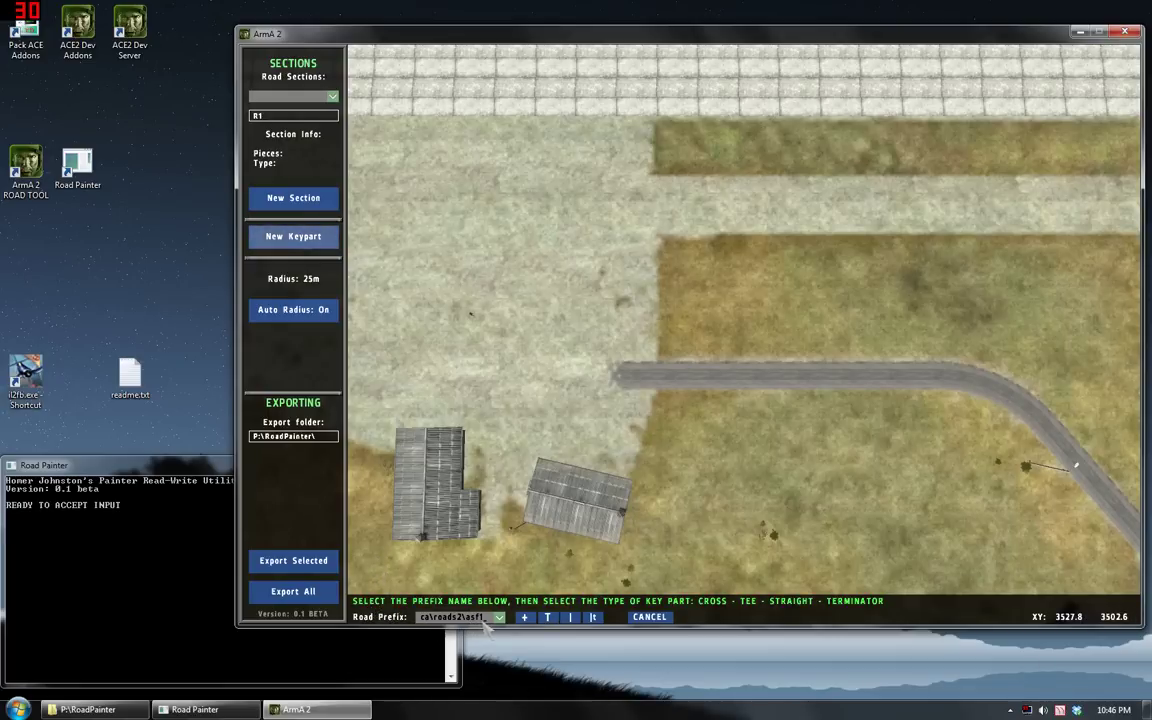
pyautogui.click(570, 617)
pyautogui.click(593, 617)
pyautogui.click(499, 617)
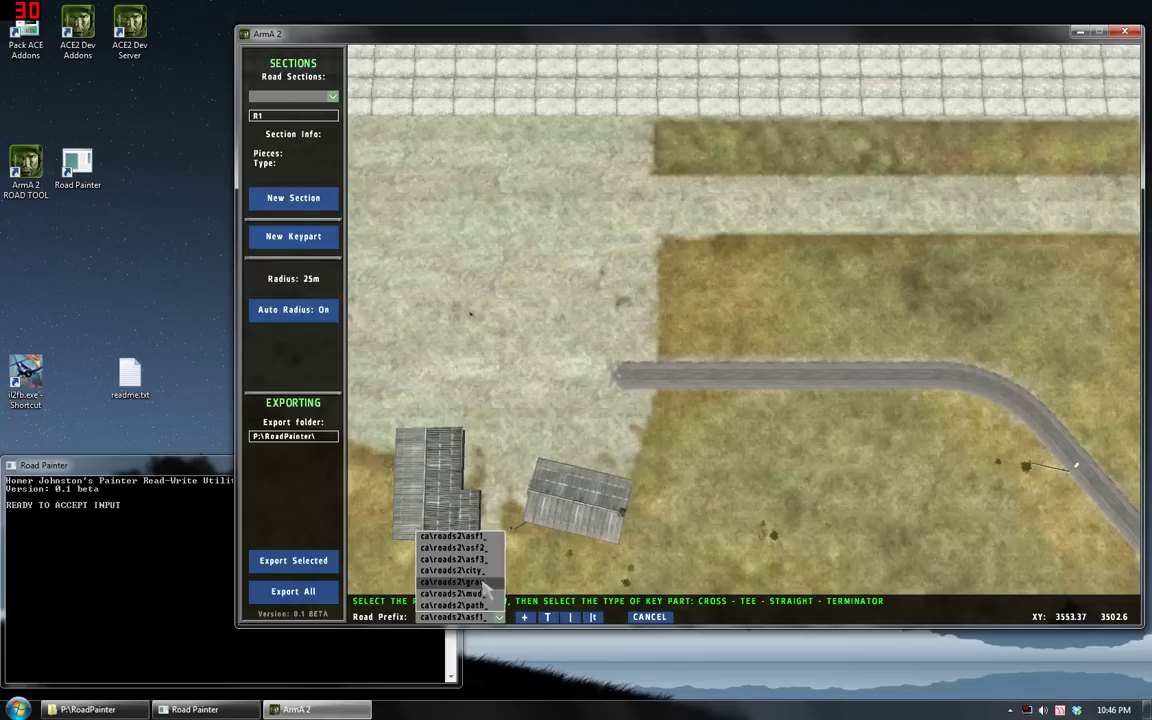
pyautogui.click(493, 571)
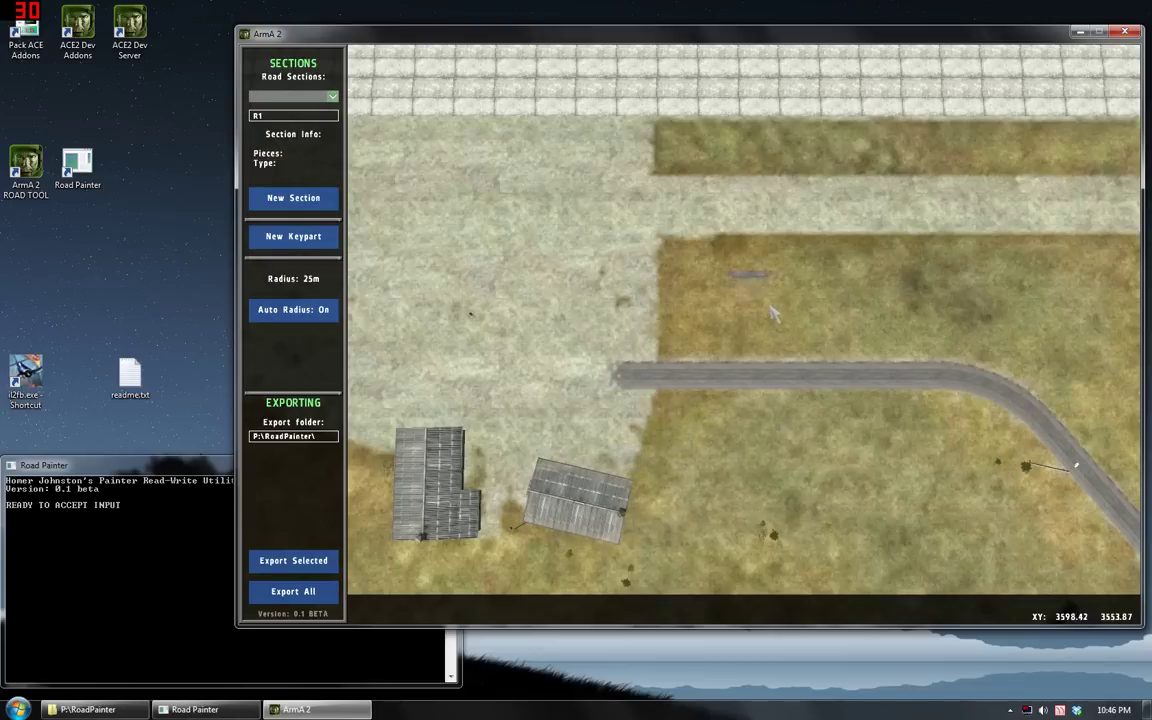
# Place the city road key part in front of the hangar entrance, rotated parallel to the opening
pyautogui.moveTo(789, 305); pyautogui.dragTo(635, 322, button='right')
pyautogui.moveTo(712, 308); pyautogui.dragTo(589, 345, button='right')
pyautogui.scroll(-2, 670, 325)
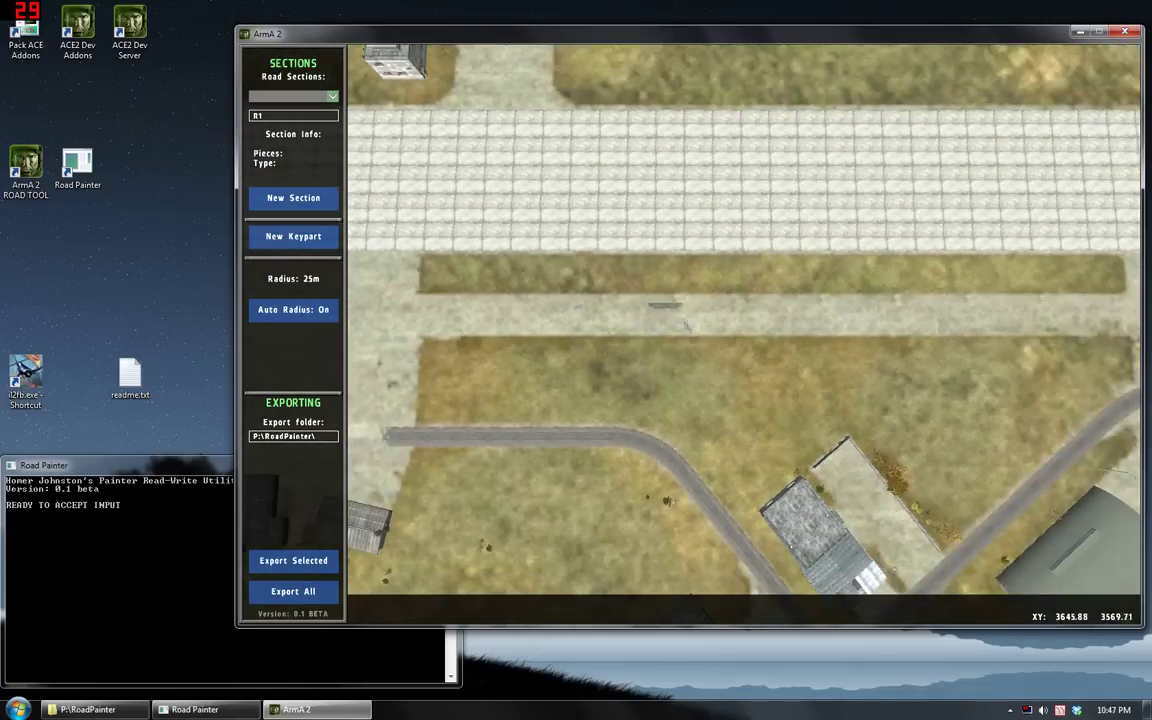
pyautogui.moveTo(687, 323); pyautogui.dragTo(512, 250, button='right')
pyautogui.moveTo(622, 376); pyautogui.dragTo(488, 301, button='right')
pyautogui.moveTo(738, 292); pyautogui.dragTo(489, 417, button='right')
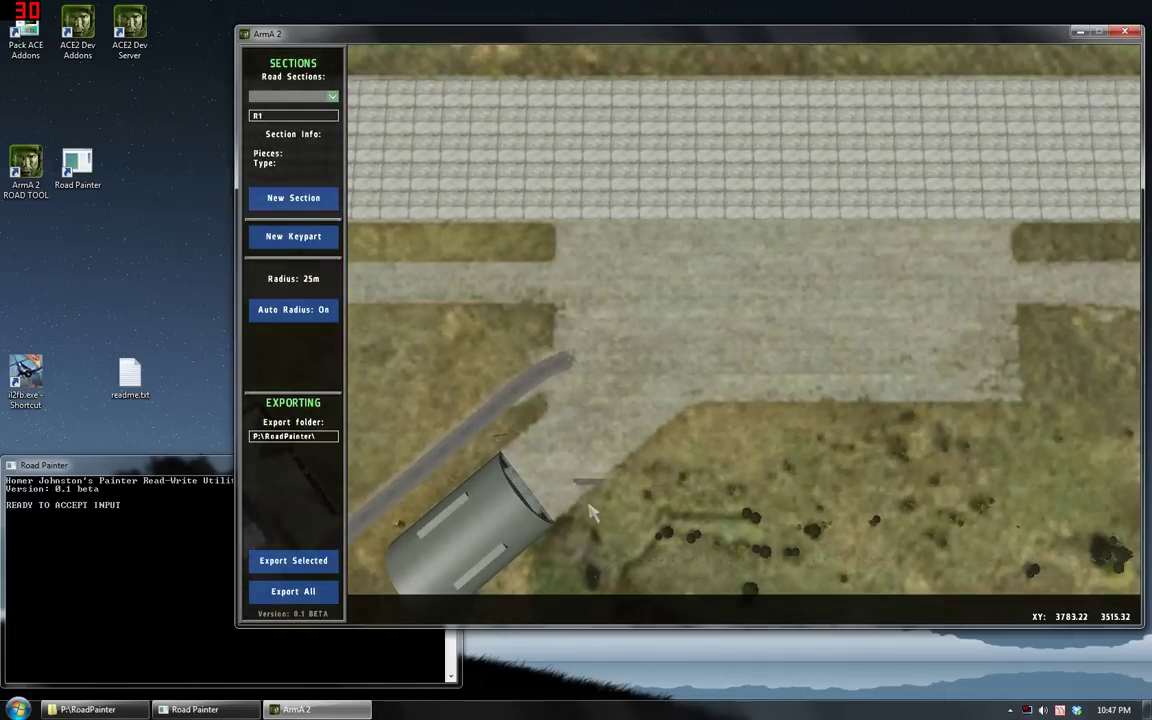
pyautogui.scroll(-2, 590, 505)
pyautogui.scroll(3, 540, 490)
pyautogui.moveTo(514, 500); pyautogui.dragTo(663, 400, button='right')
pyautogui.scroll(1, 663, 408)
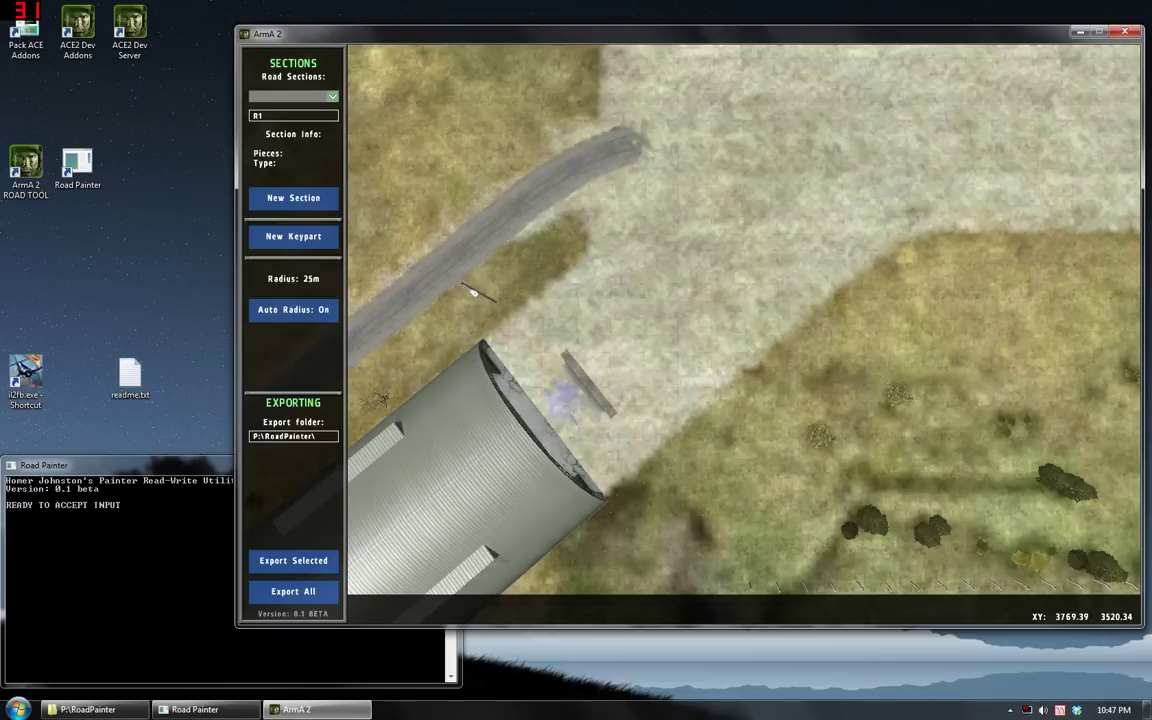
# Create road section R1 and start painting it from the key part in front of the hangar
pyautogui.scroll(-1, 744, 319)
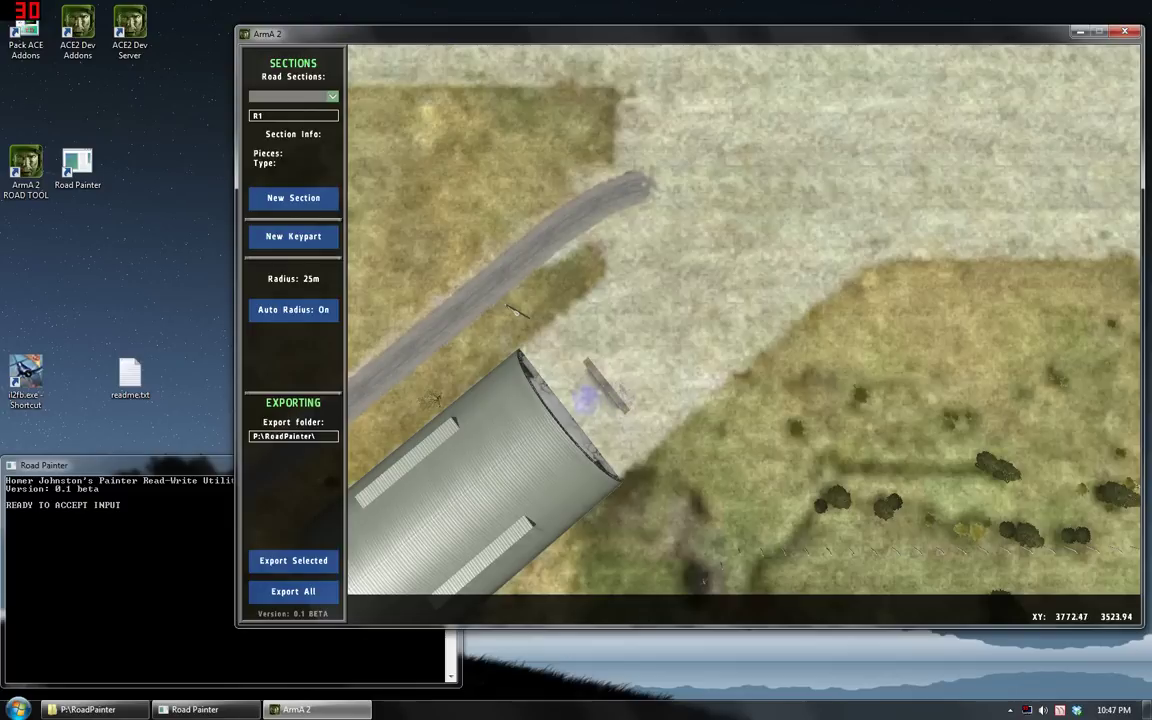
pyautogui.moveTo(694, 344); pyautogui.dragTo(663, 360, button='right')
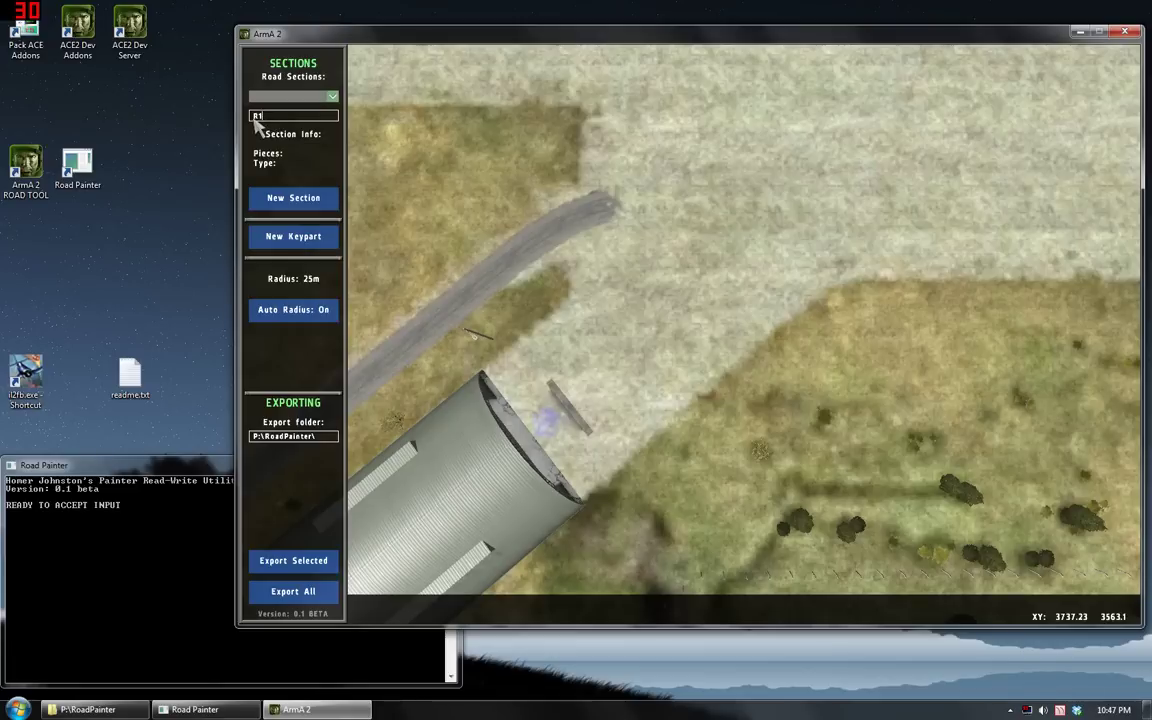
pyautogui.click(334, 200)
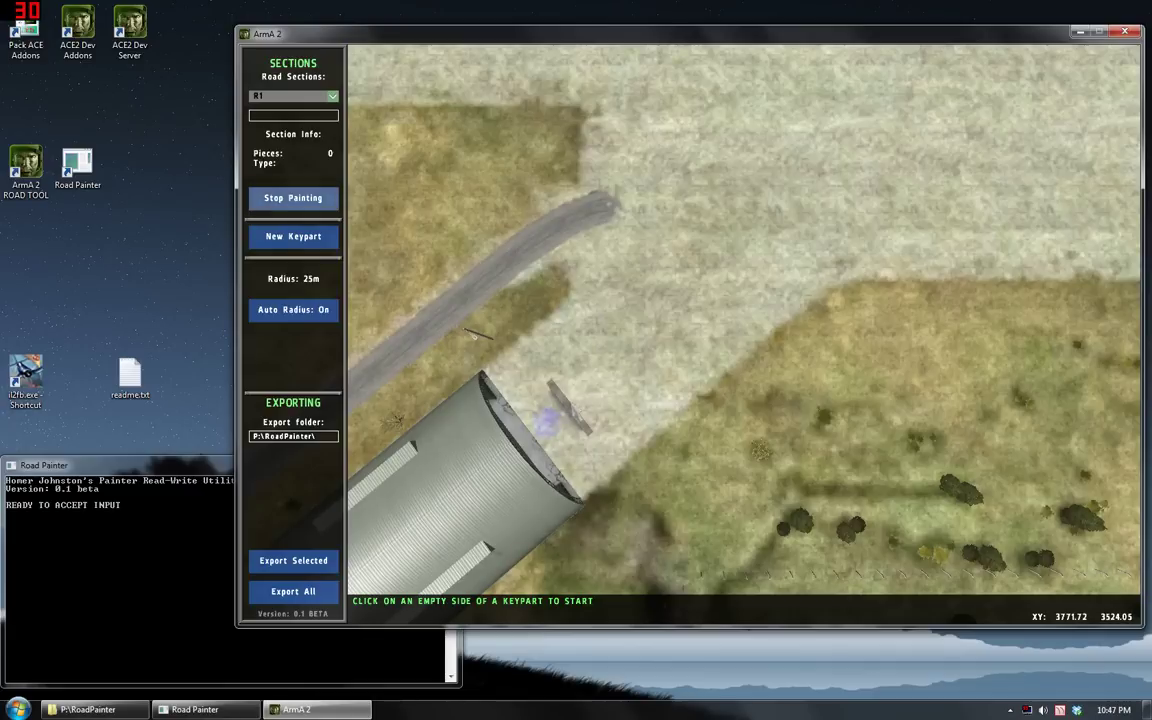
pyautogui.click(572, 408)
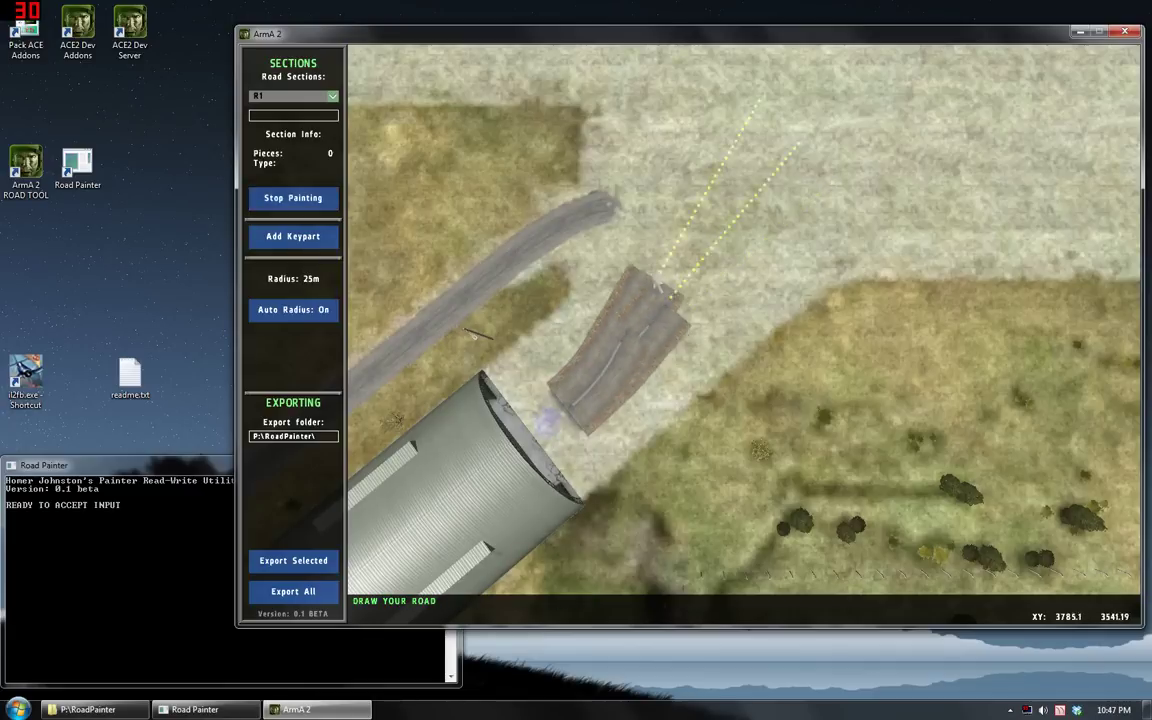
# Paint the city road in a curve from the hangar across the concrete apron to the start of the narrow taxiway
pyautogui.scroll(-1, 722, 294)
pyautogui.moveTo(712, 310); pyautogui.dragTo(556, 378, button='right')
pyautogui.click(527, 386)
pyautogui.moveTo(557, 338)
pyautogui.mouseDown()
pyautogui.moveTo(661, 278)
pyautogui.moveTo(785, 258)
pyautogui.mouseUp()
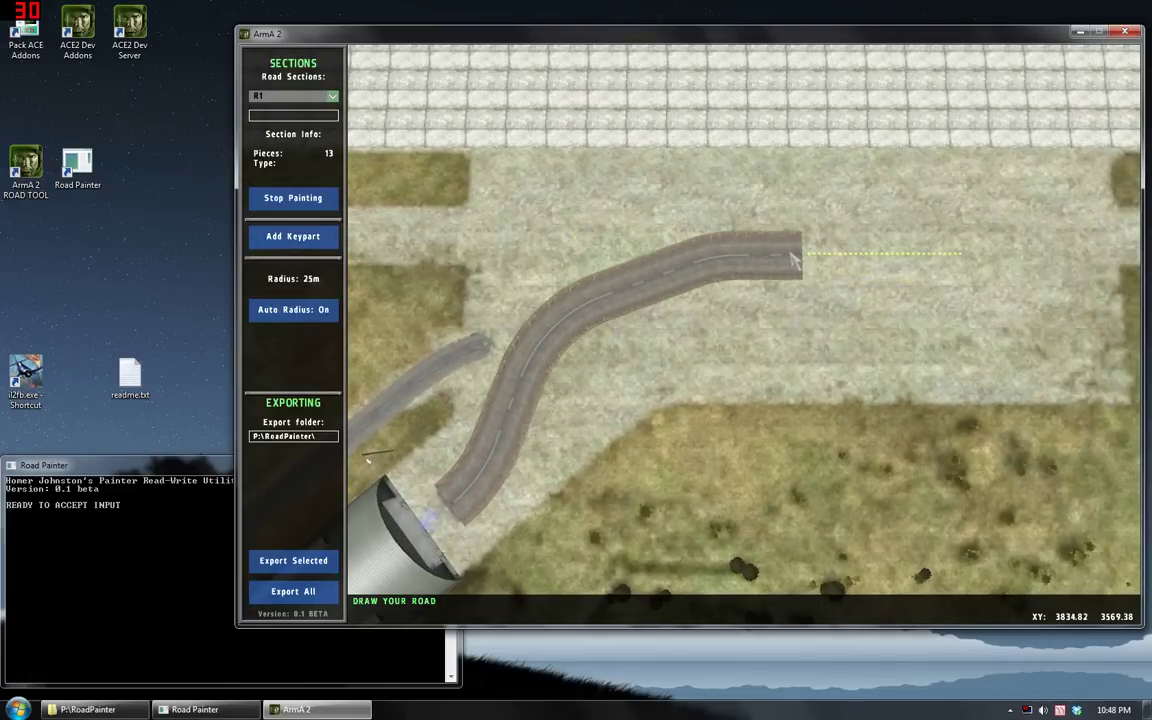
pyautogui.scroll(3, 786, 262)
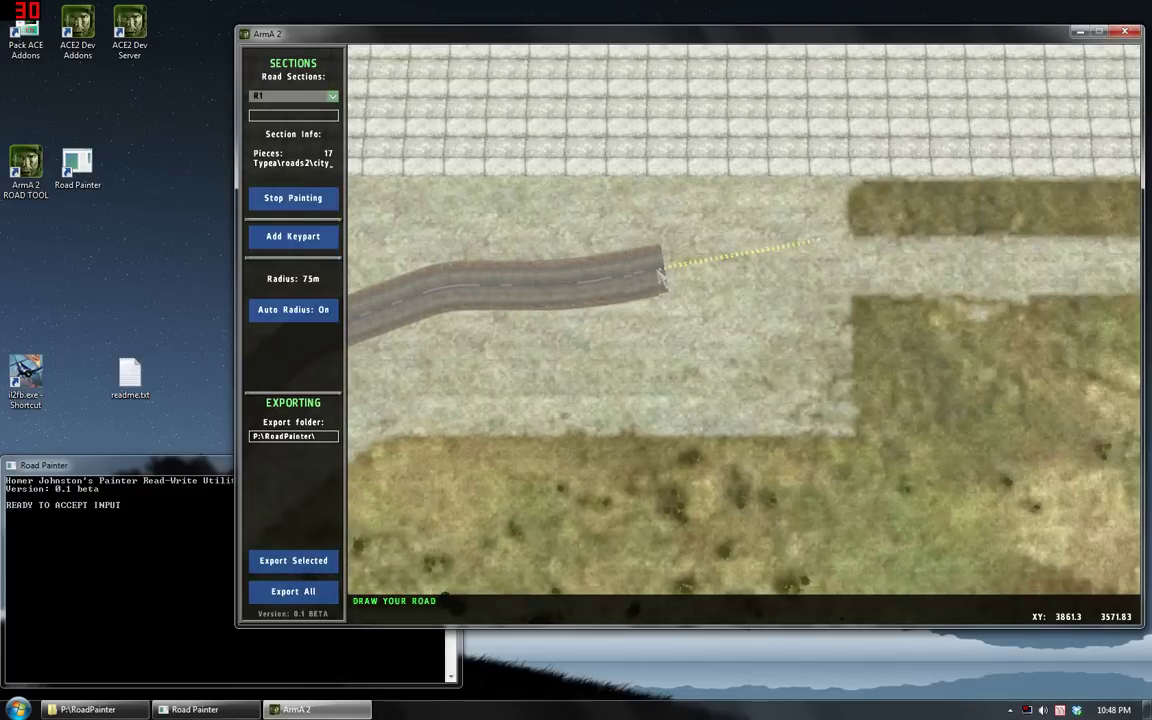
pyautogui.scroll(1, 860, 266)
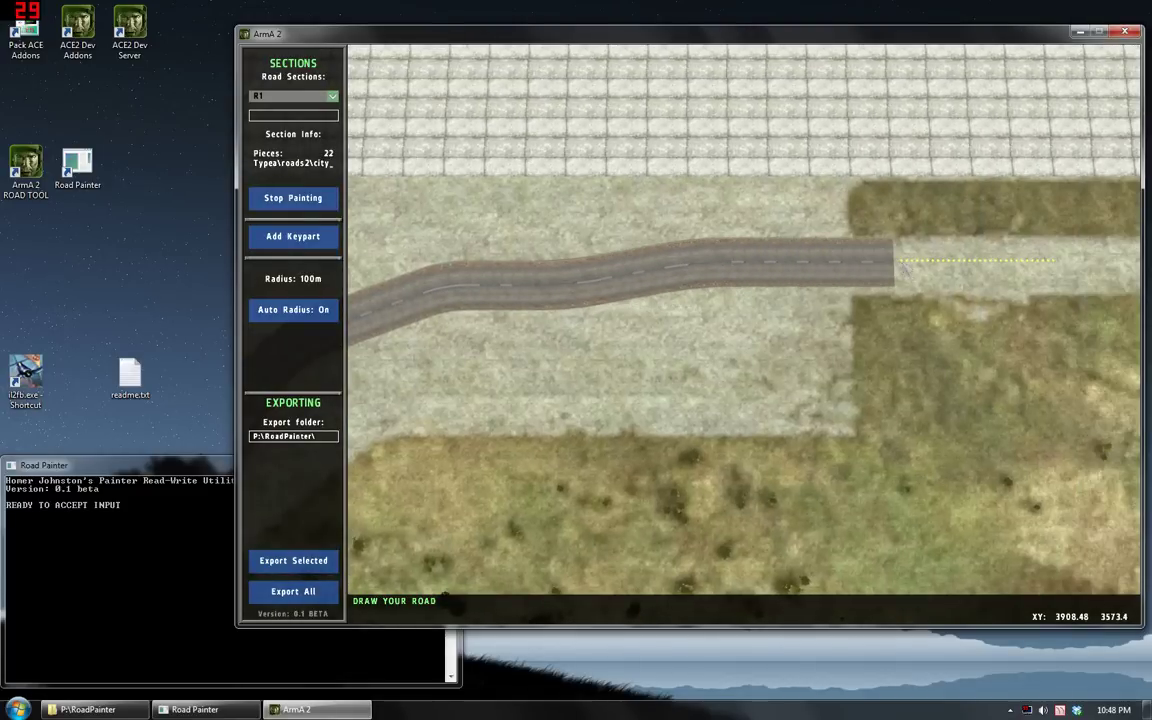
pyautogui.scroll(-2, 782, 306)
pyautogui.moveTo(655, 333); pyautogui.dragTo(516, 384, button='right')
pyautogui.scroll(-2, 517, 388)
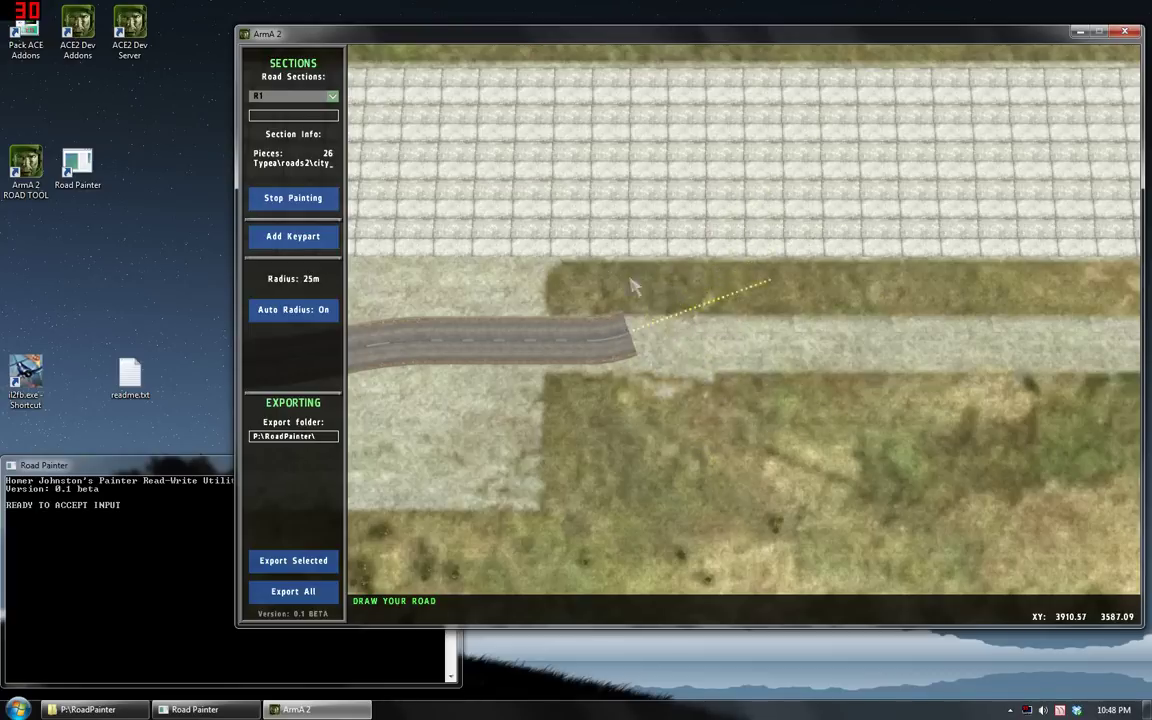
# End section R1 with a straight ca\roads2\city_ key part at the start of the narrow taxiway
pyautogui.click(291, 240)
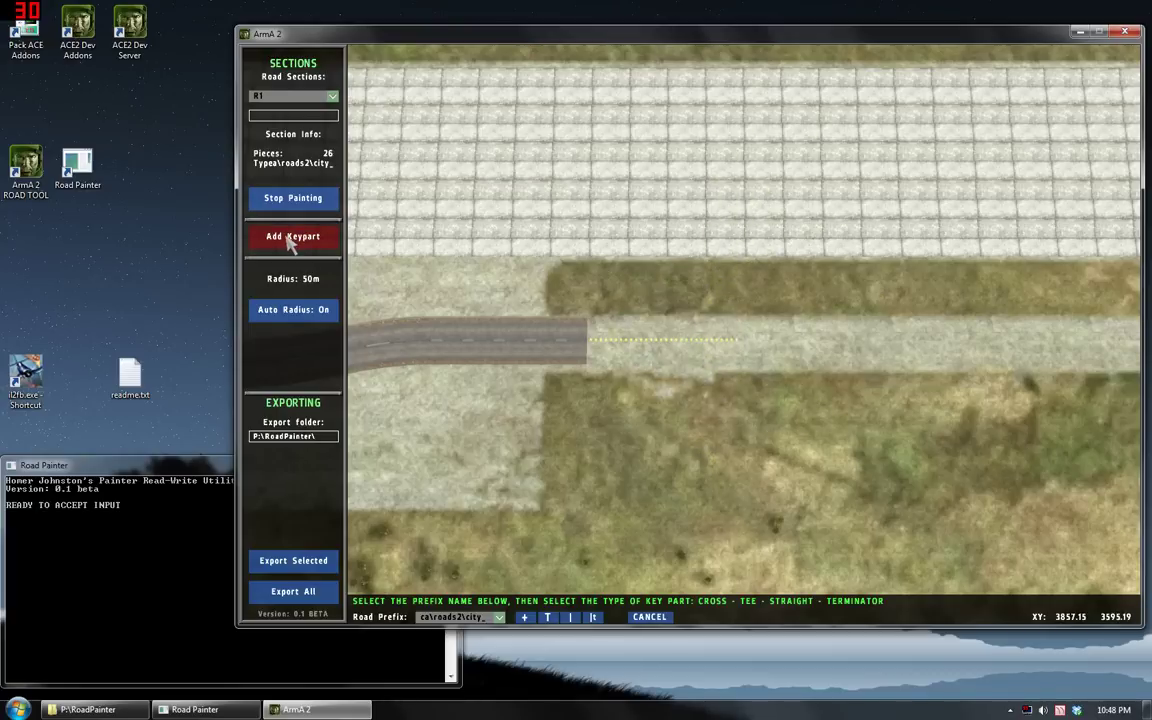
pyautogui.click(573, 618)
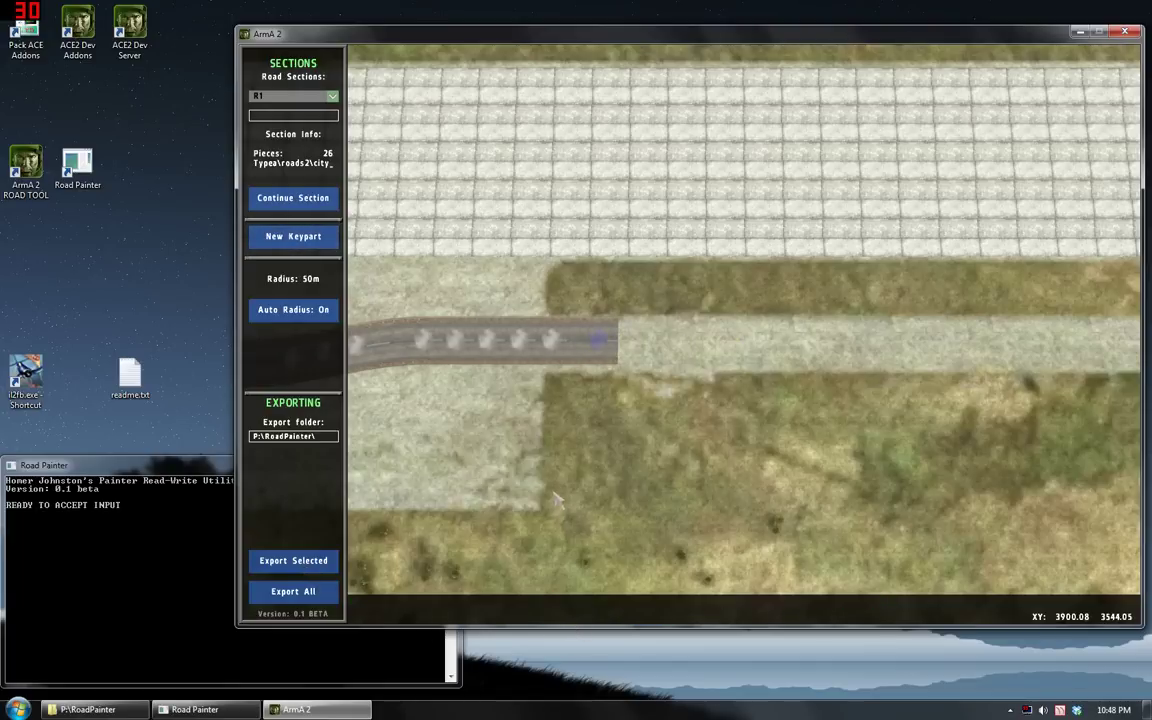
pyautogui.moveTo(560, 508); pyautogui.dragTo(676, 476, button='right')
pyautogui.scroll(-1, 670, 398)
pyautogui.moveTo(643, 400); pyautogui.dragTo(871, 294, button='right')
pyautogui.scroll(-1, 858, 298)
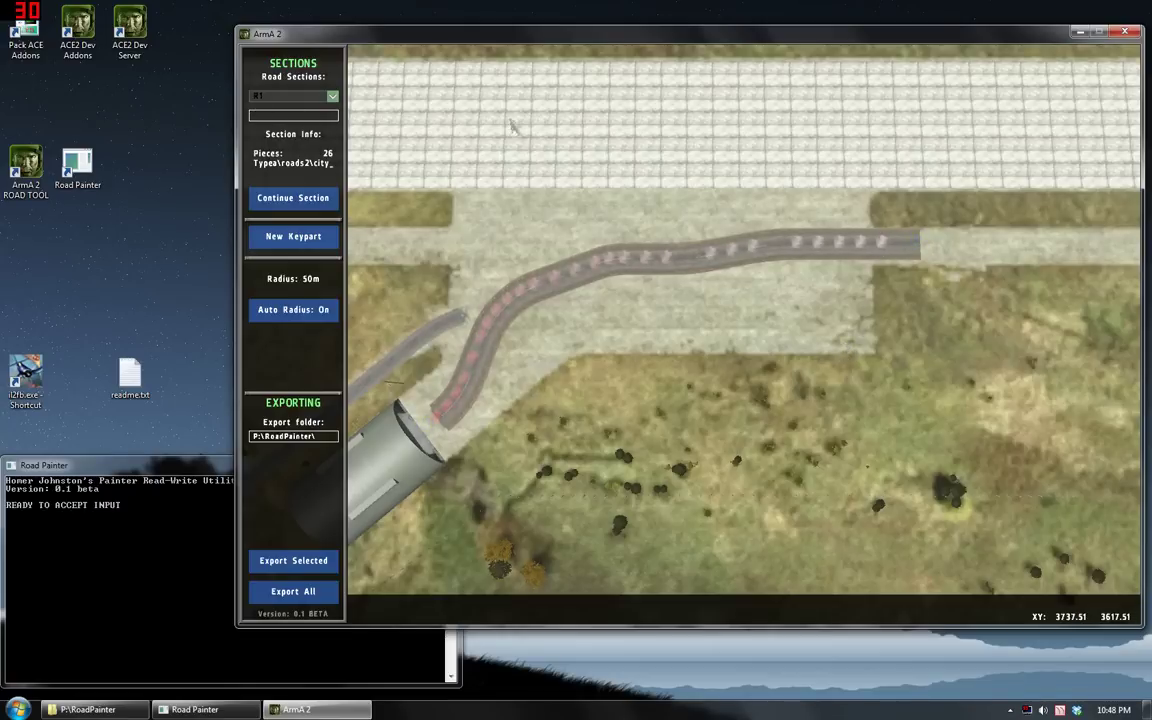
# Create a new road section named r2 for continuing from the key part at the end of R1
pyautogui.moveTo(596, 126); pyautogui.dragTo(460, 139, button='right')
pyautogui.moveTo(593, 155); pyautogui.dragTo(501, 157, button='right')
pyautogui.scroll(3, 643, 193)
pyautogui.moveTo(714, 241); pyautogui.dragTo(643, 193, button='right')
pyautogui.moveTo(700, 218)
pyautogui.mouseDown(button='right')
pyautogui.moveTo(698, 137)
pyautogui.moveTo(697, 291)
pyautogui.mouseUp(button='right')
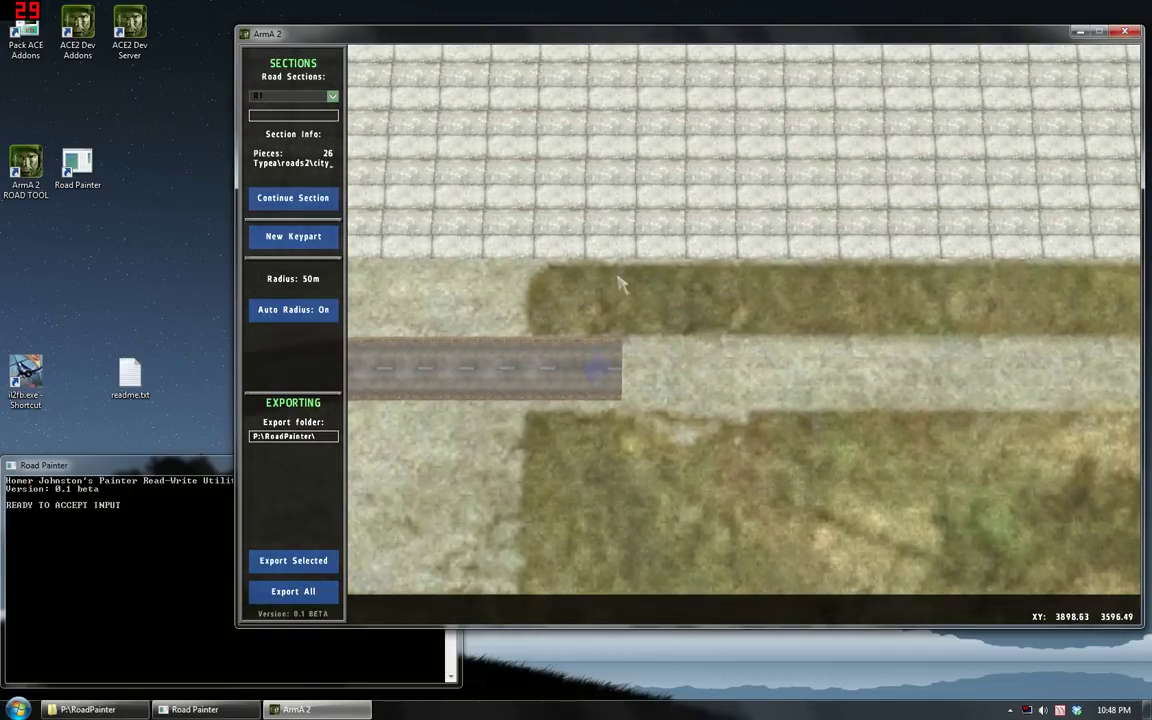
pyautogui.click(272, 116)
pyautogui.write('r2')
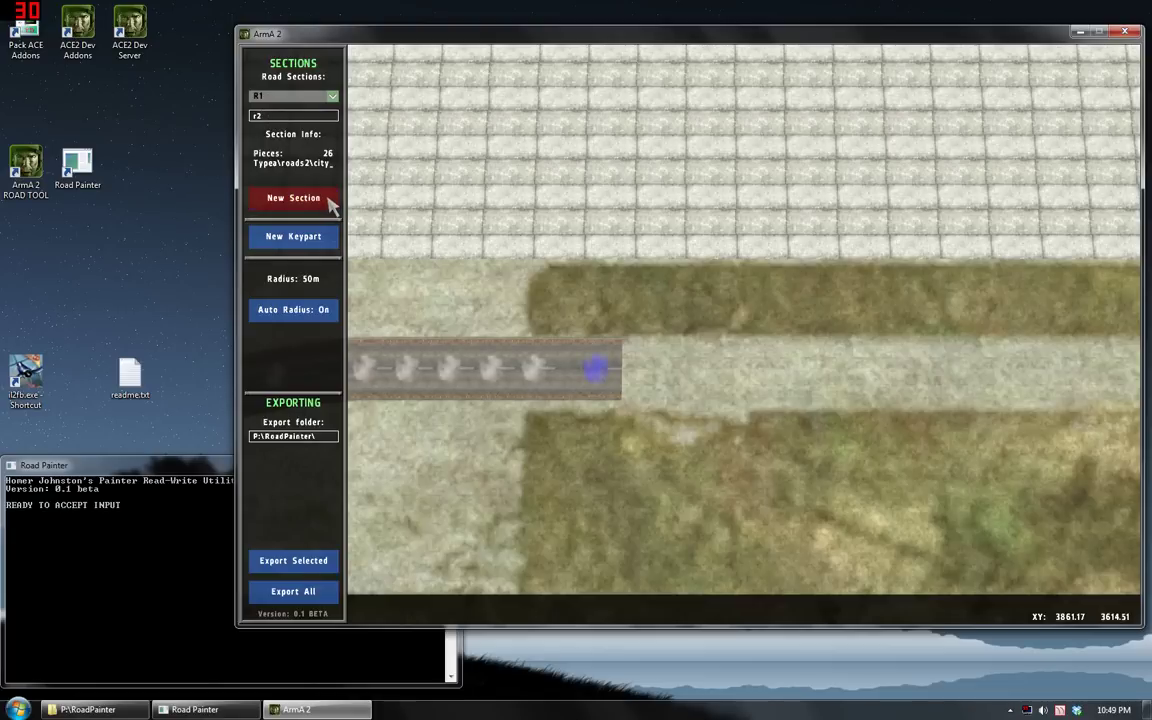
pyautogui.click(331, 202)
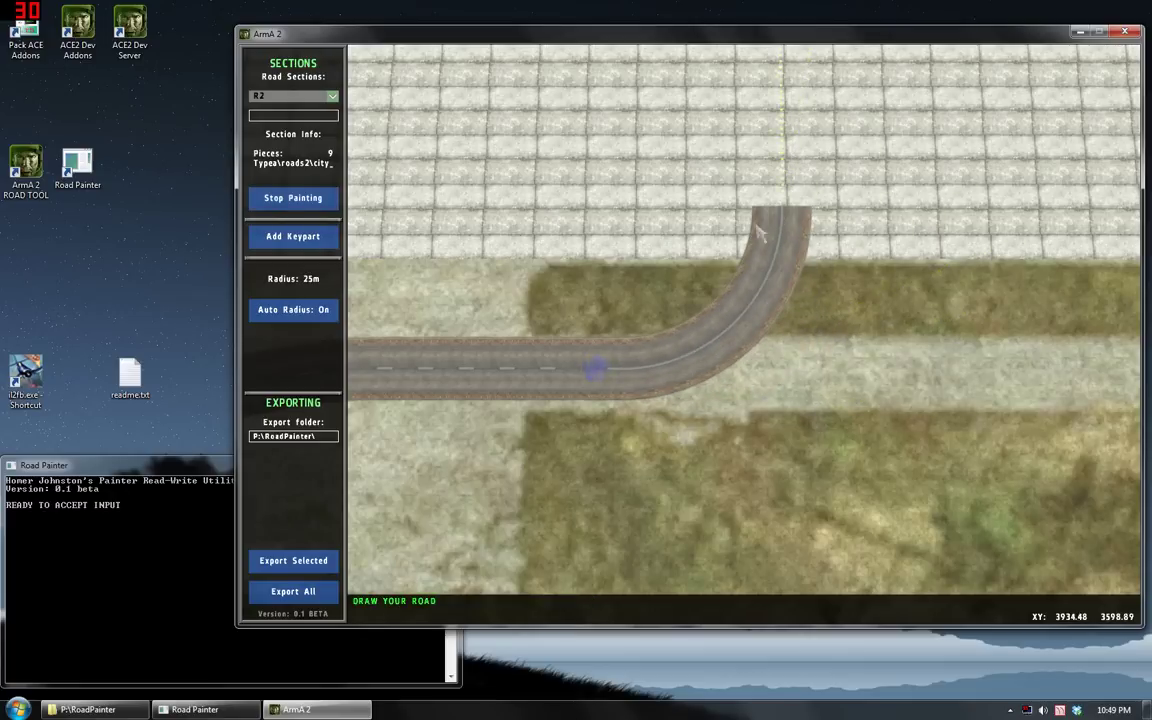
# Paint section R2 from R1's end key part in a U-turn onto the runway and back along it in gentle curves
pyautogui.press('w')
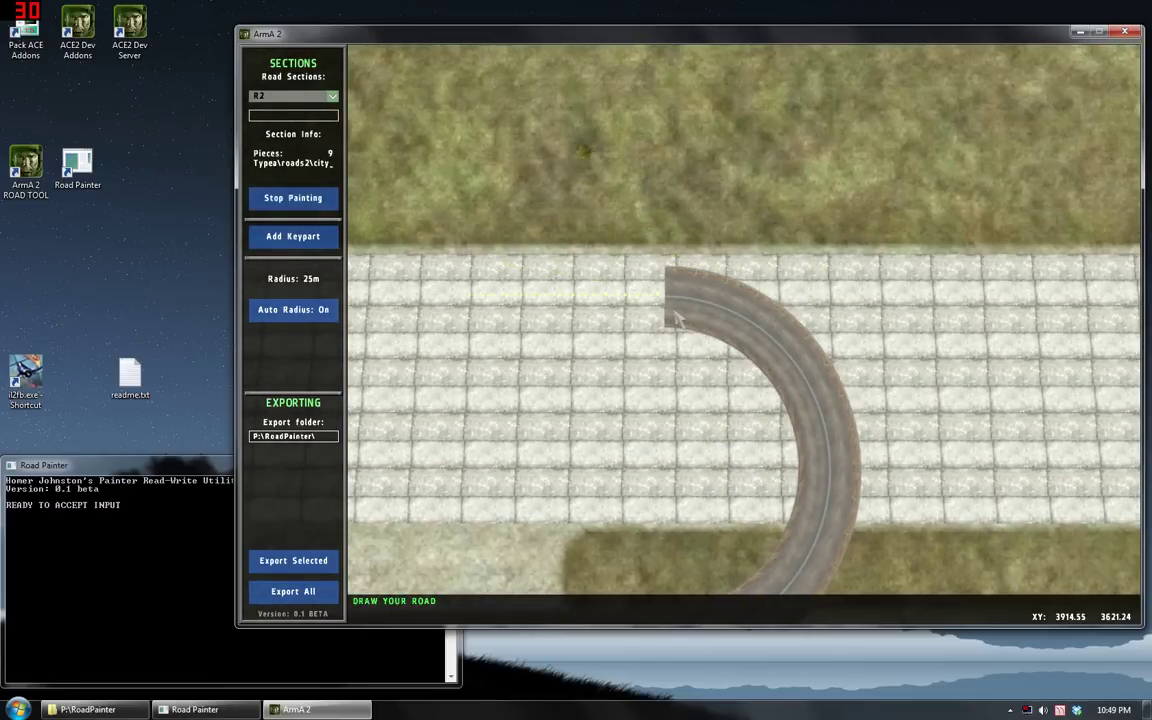
pyautogui.click(676, 318)
pyautogui.press('a')
pyautogui.press('s')
pyautogui.click(606, 215)
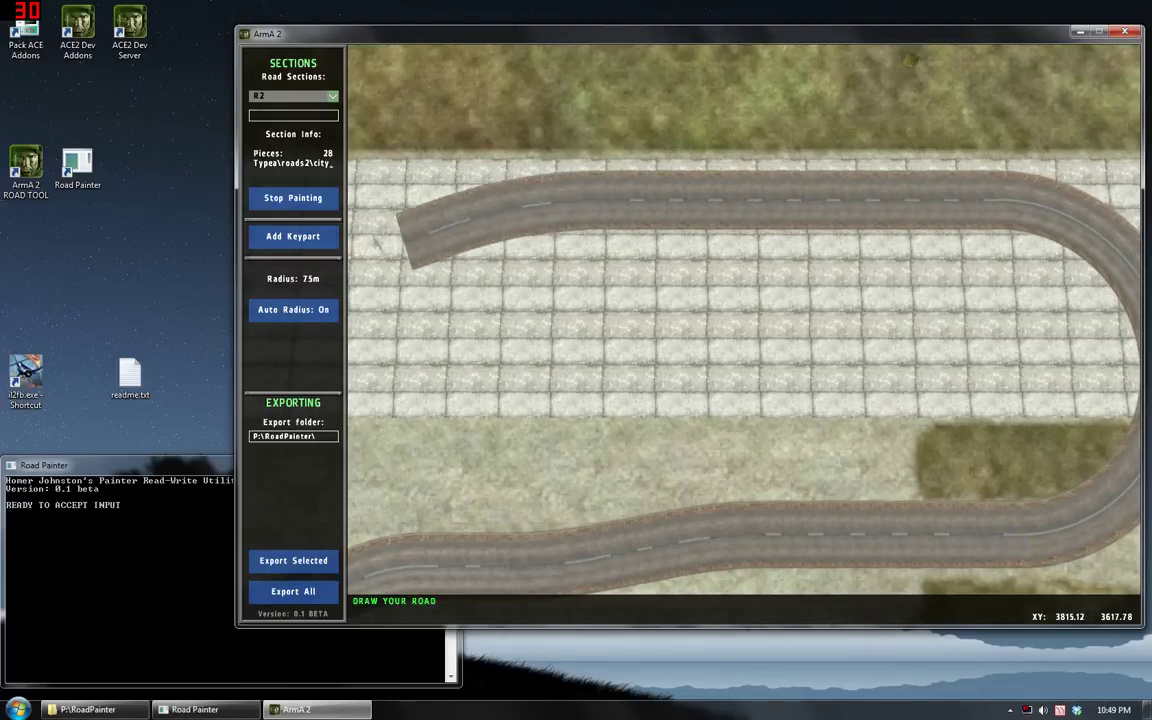
pyautogui.moveTo(402, 236); pyautogui.dragTo(722, 260, button='right')
pyautogui.click(662, 288)
pyautogui.click(460, 303)
pyautogui.moveTo(460, 303); pyautogui.dragTo(983, 305, button='right')
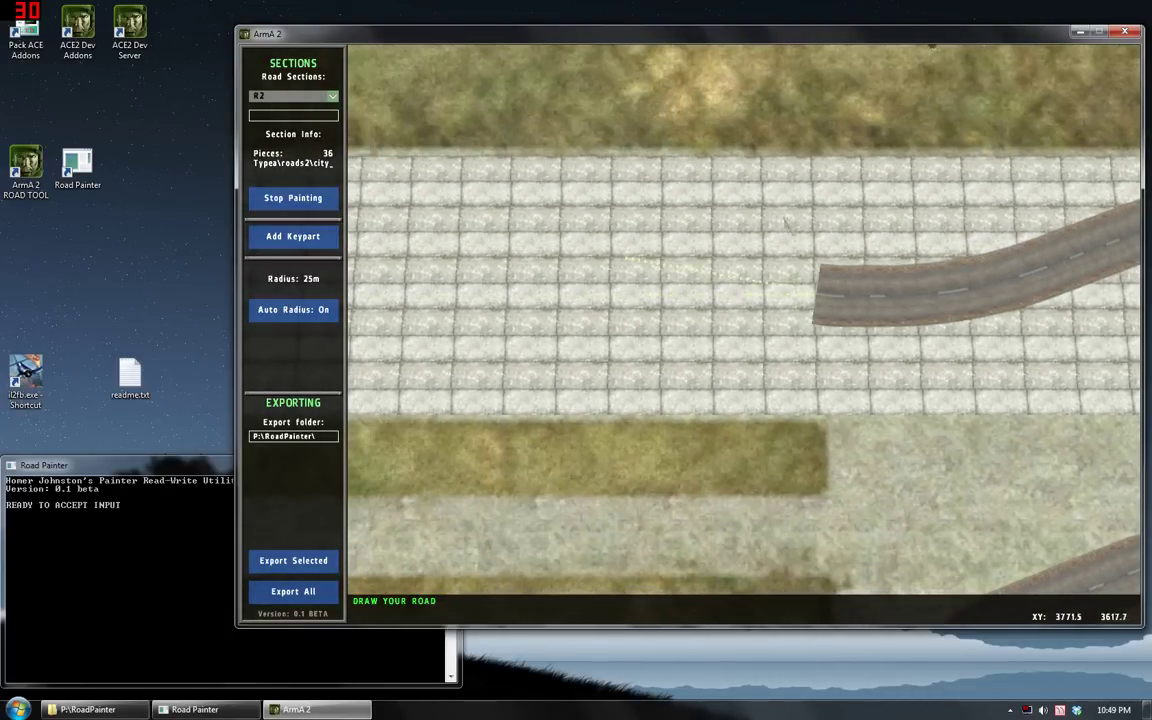
# End section R2 with a straight city_ key part on the runway and create a new section named r3
pyautogui.click(303, 236)
pyautogui.click(570, 617)
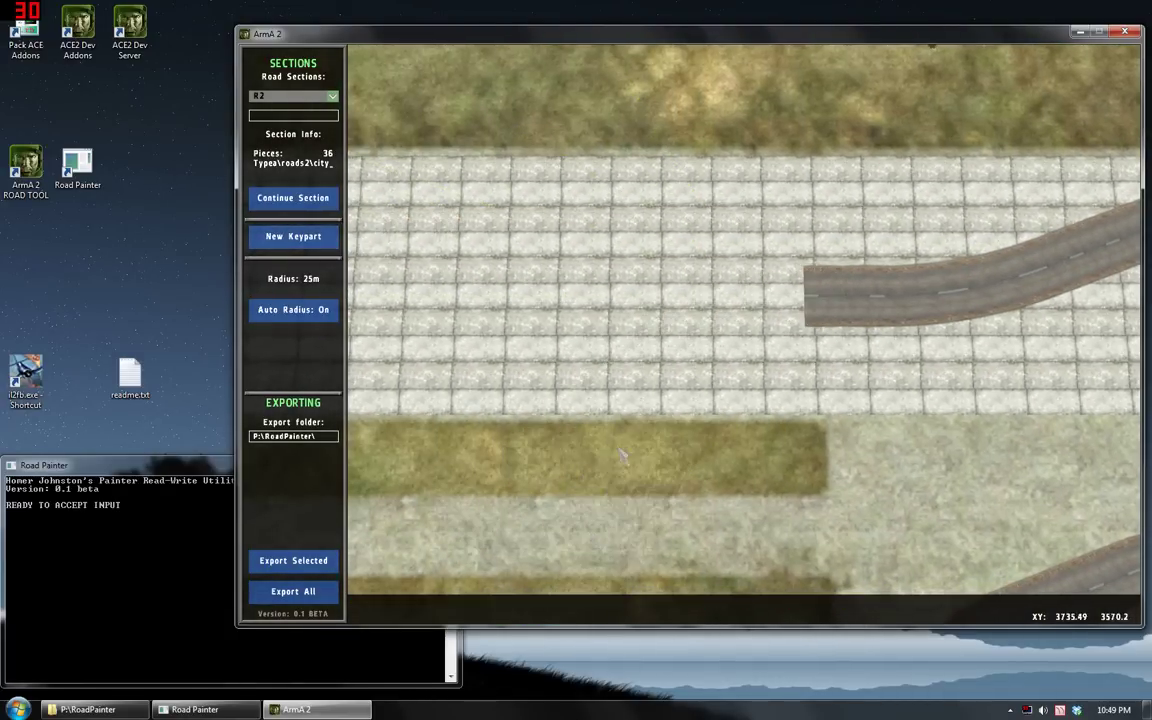
pyautogui.scroll(-1, 592, 405)
pyautogui.click(285, 116)
pyautogui.write('r3')
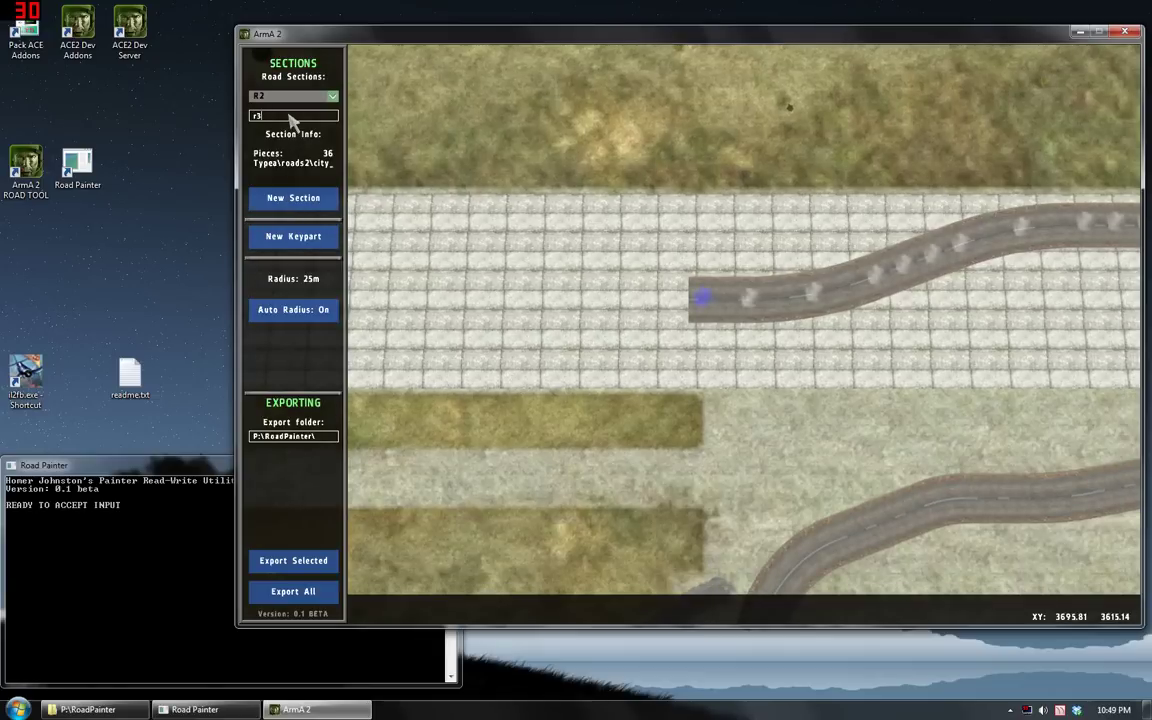
pyautogui.click(293, 198)
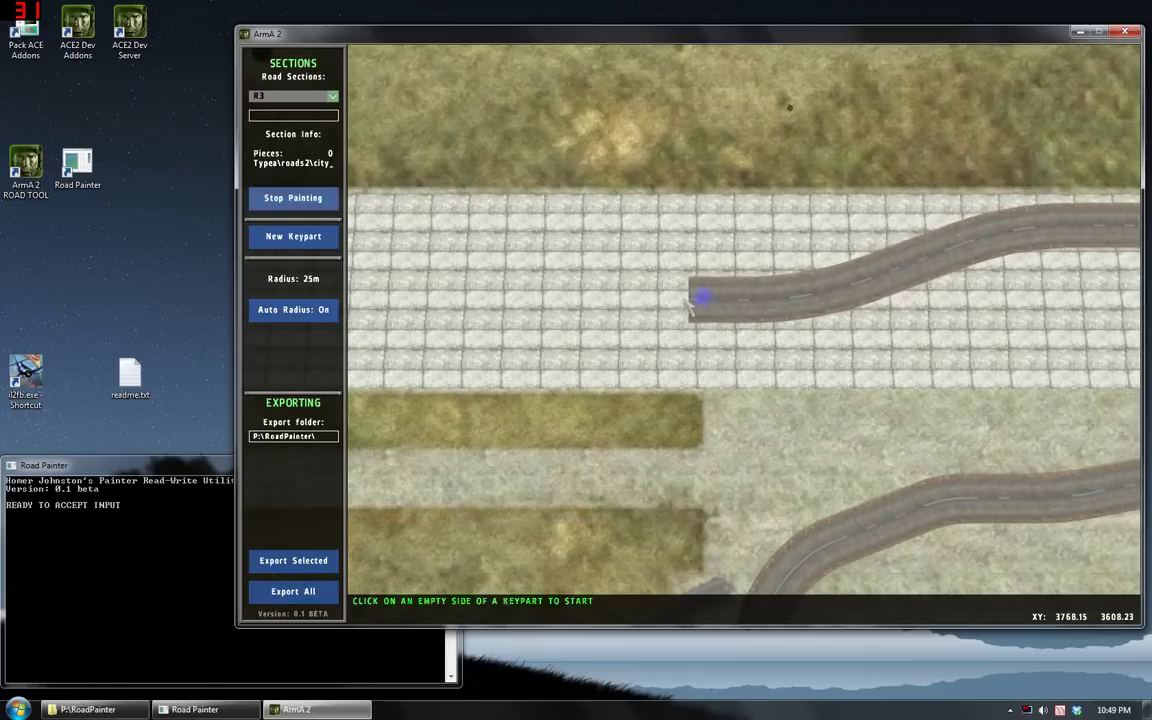
# Paint section R3 from R2's end key part off the runway, along the taxiway and curving into the grass beside it
pyautogui.moveTo(618, 333); pyautogui.dragTo(520, 420)
pyautogui.moveTo(520, 420); pyautogui.dragTo(769, 298, button='right')
pyautogui.moveTo(769, 298)
pyautogui.mouseDown()
pyautogui.moveTo(512, 293)
pyautogui.moveTo(475, 331)
pyautogui.mouseUp()
pyautogui.moveTo(473, 328); pyautogui.dragTo(790, 311, button='right')
pyautogui.moveTo(790, 311)
pyautogui.mouseDown()
pyautogui.moveTo(530, 398)
pyautogui.moveTo(569, 347)
pyautogui.moveTo(488, 294)
pyautogui.mouseUp()
pyautogui.moveTo(488, 294); pyautogui.dragTo(744, 288, button='right')
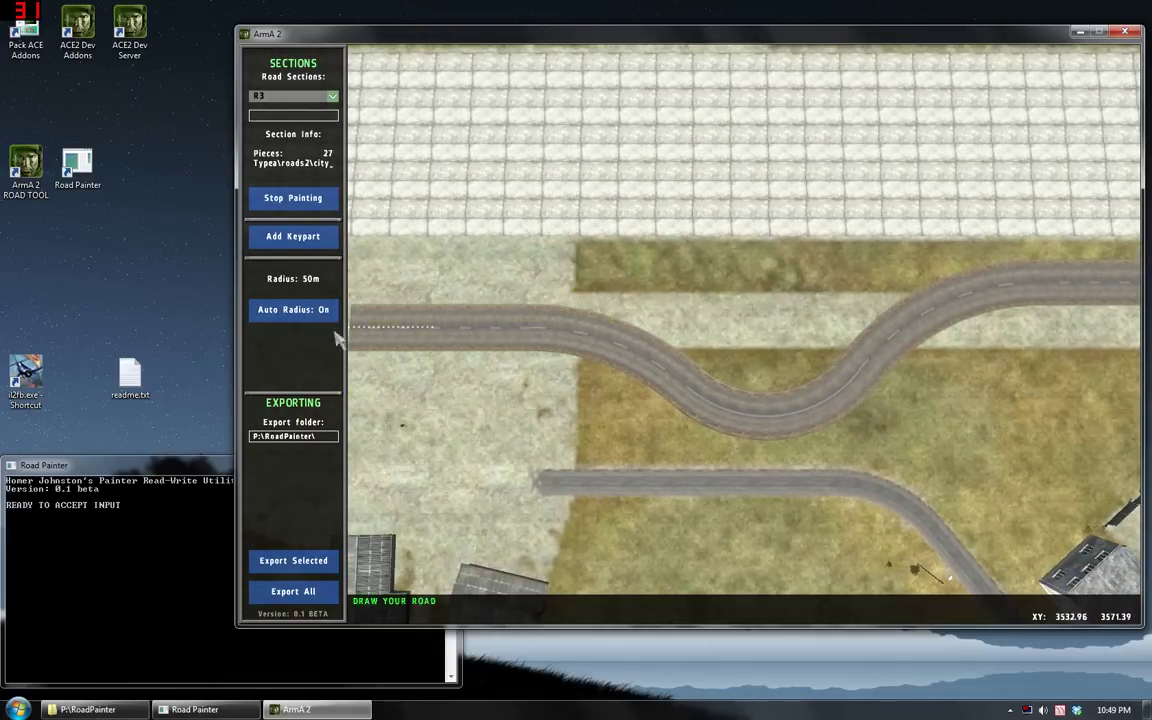
# End section R3 with a city_ terminator key part on the grass below the taxiway
pyautogui.click(284, 238)
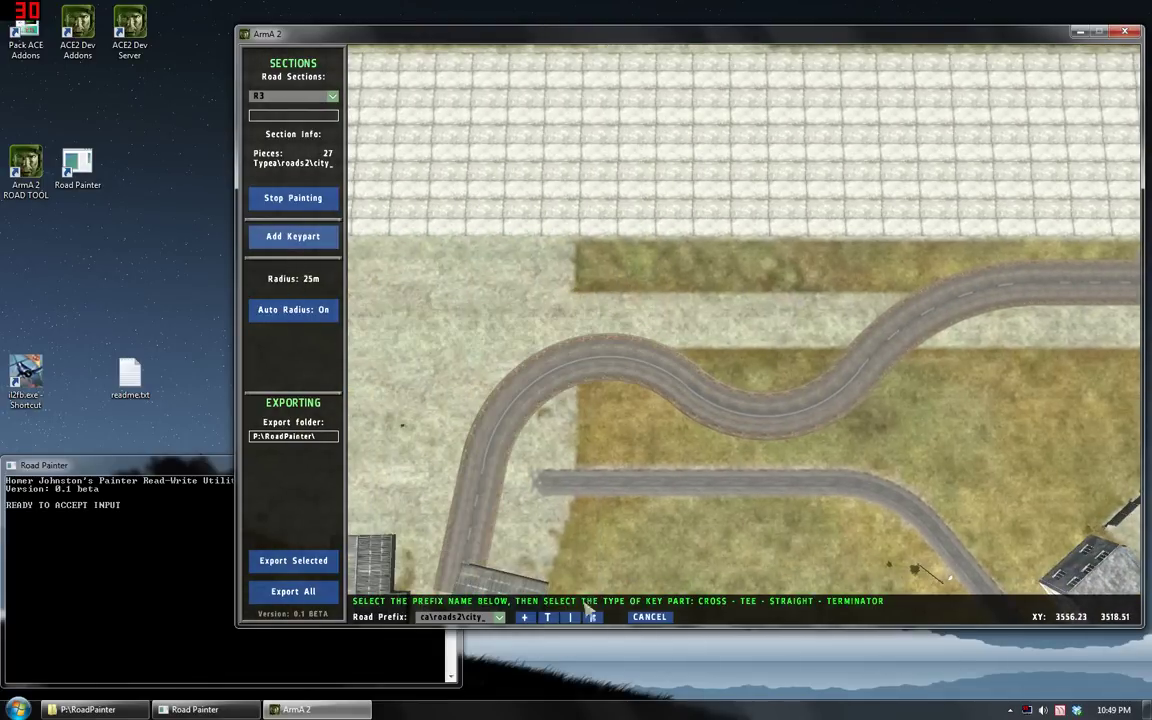
pyautogui.click(594, 617)
pyautogui.scroll(5, 718, 345)
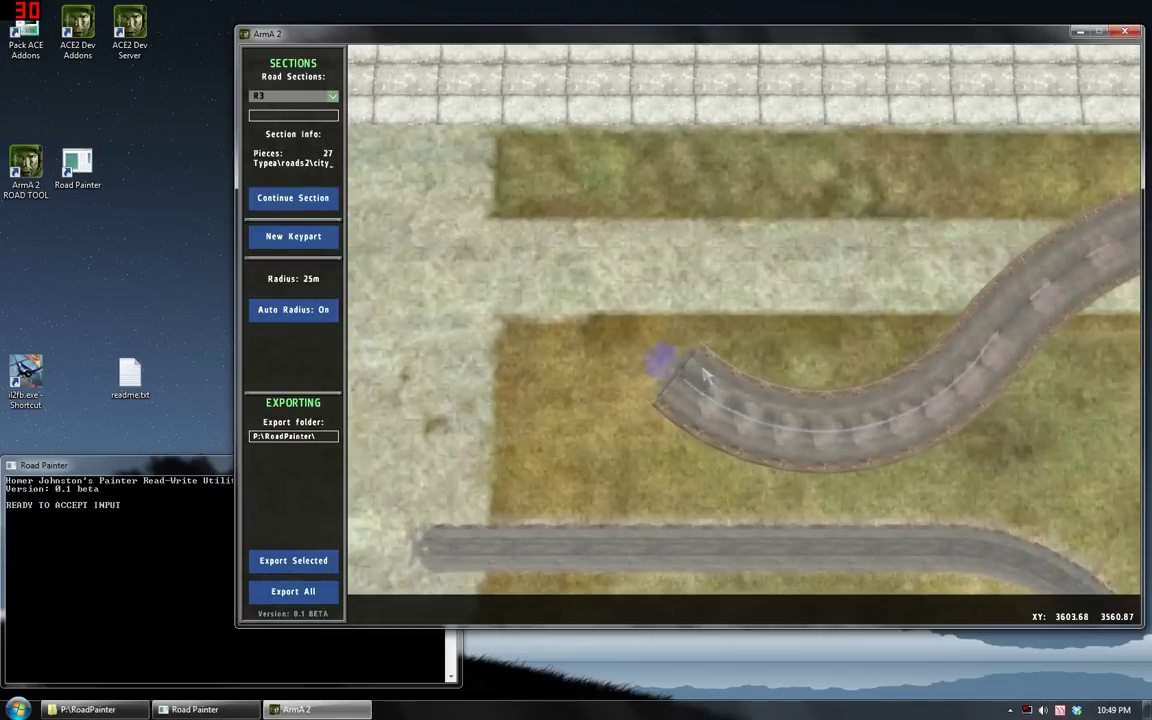
pyautogui.scroll(-5, 855, 280)
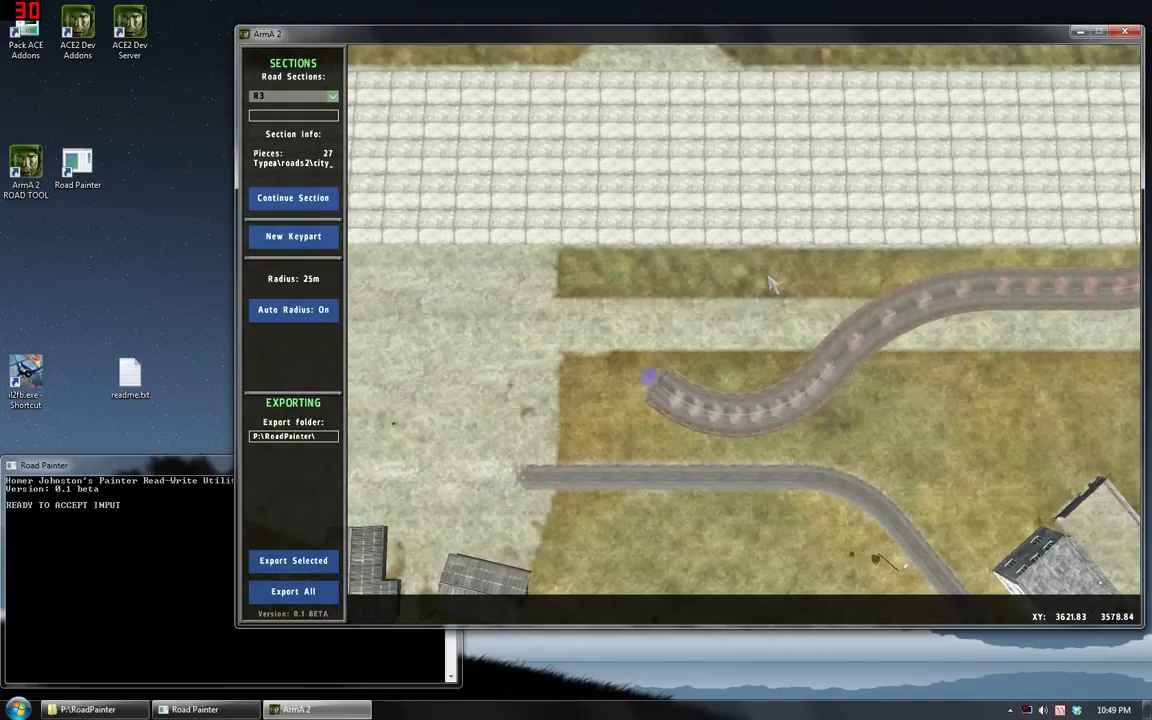
# View the whole painted road and select sections R1, R2 and R3 in turn to check their pieces
pyautogui.moveTo(769, 276); pyautogui.dragTo(594, 245, button='right')
pyautogui.scroll(-2, 820, 315)
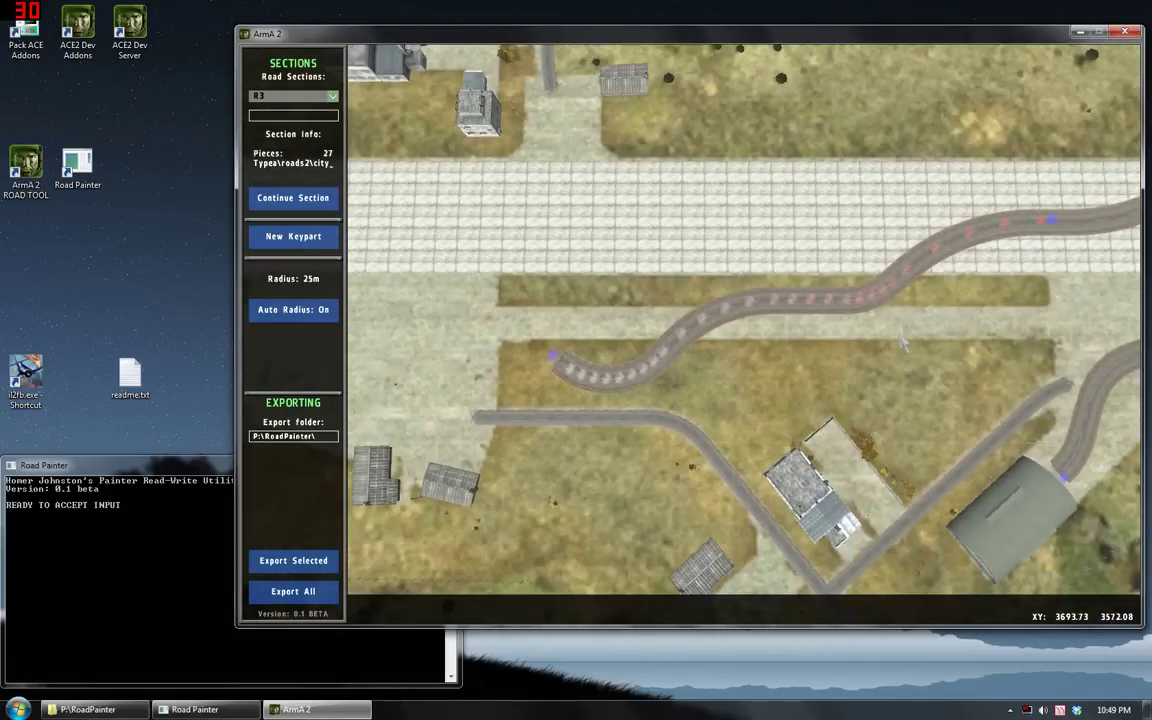
pyautogui.moveTo(838, 324); pyautogui.dragTo(665, 332, button='right')
pyautogui.scroll(-2, 741, 337)
pyautogui.scroll(-1, 742, 338)
pyautogui.moveTo(742, 338); pyautogui.dragTo(711, 338, button='right')
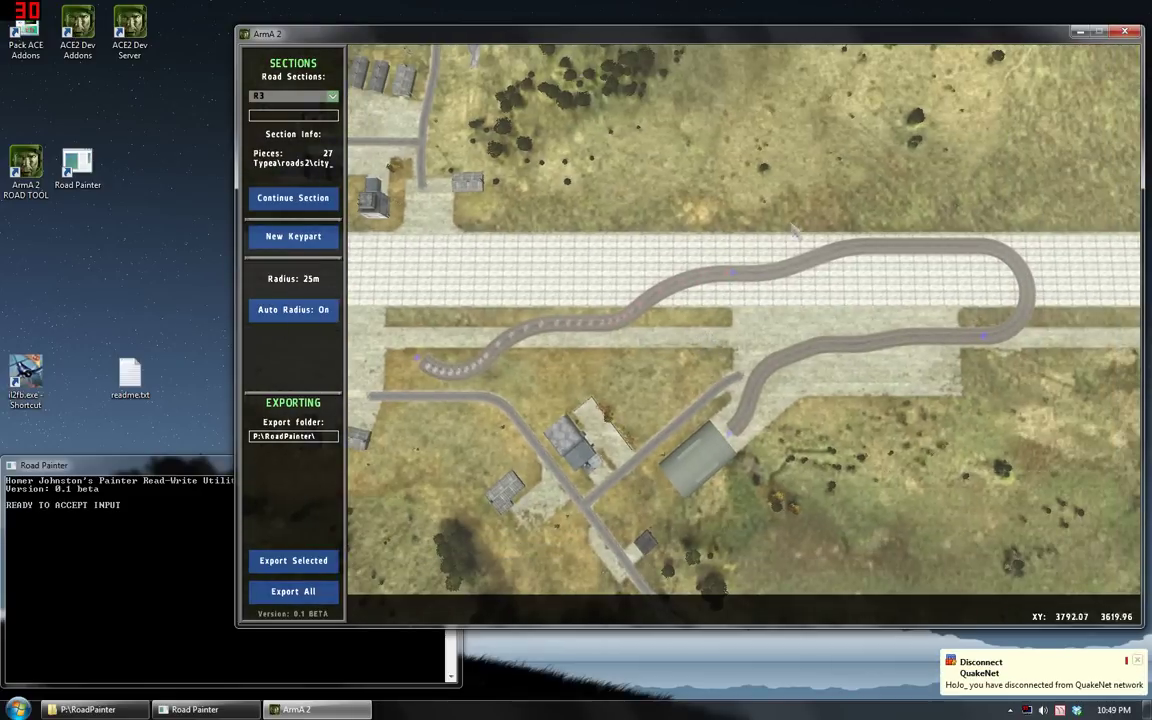
pyautogui.click(298, 96)
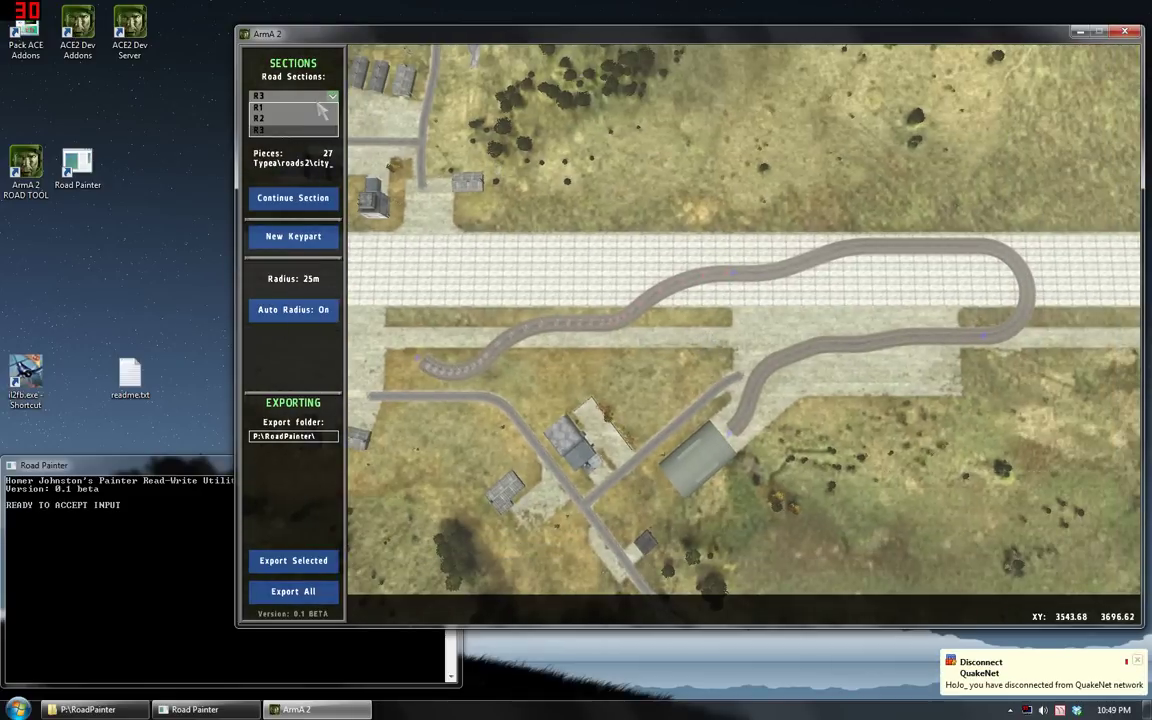
pyautogui.click(272, 108)
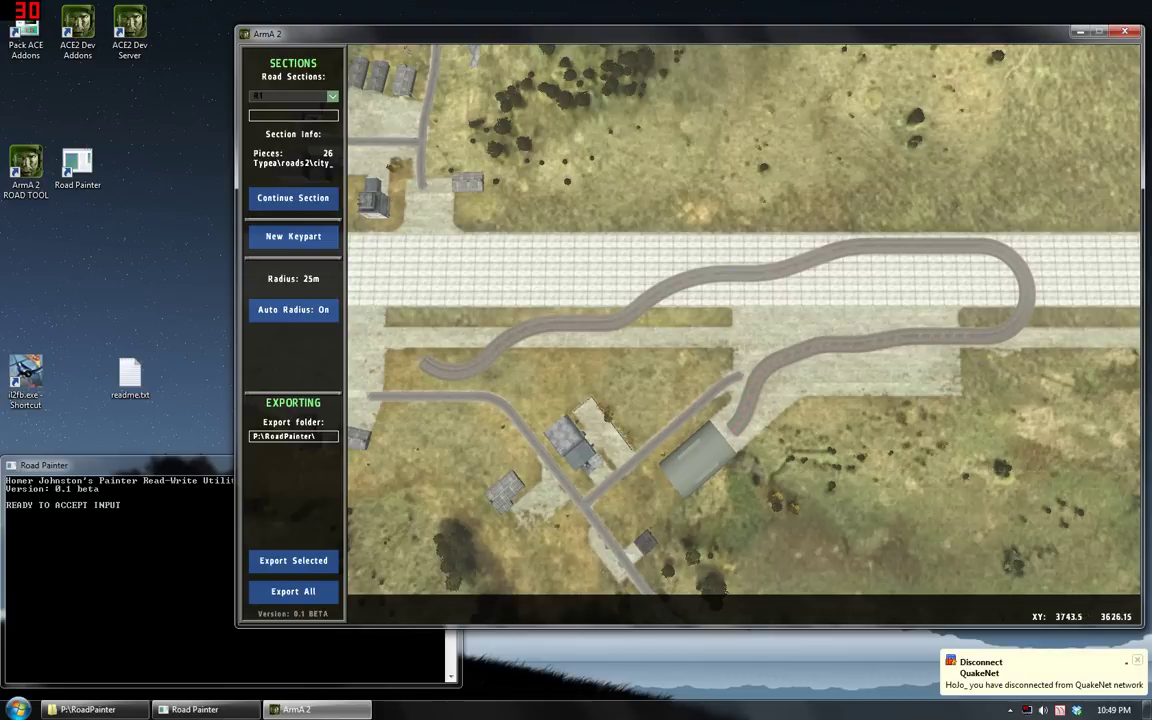
pyautogui.click(273, 118)
pyautogui.click(260, 97)
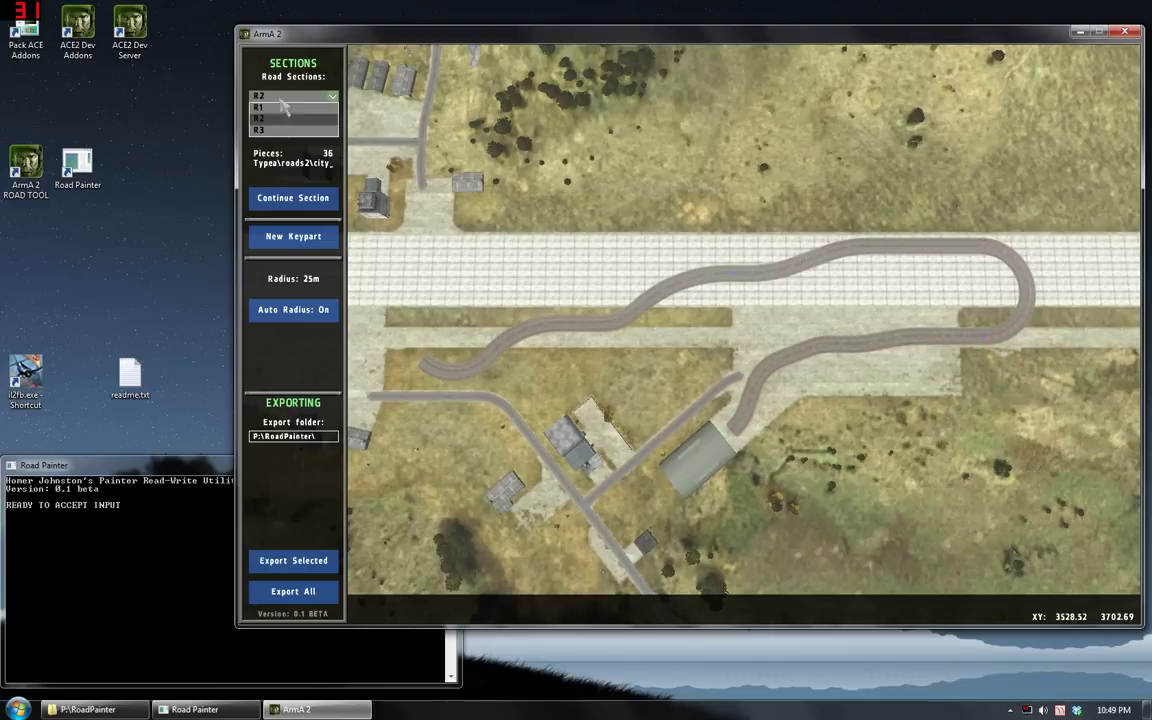
pyautogui.click(281, 130)
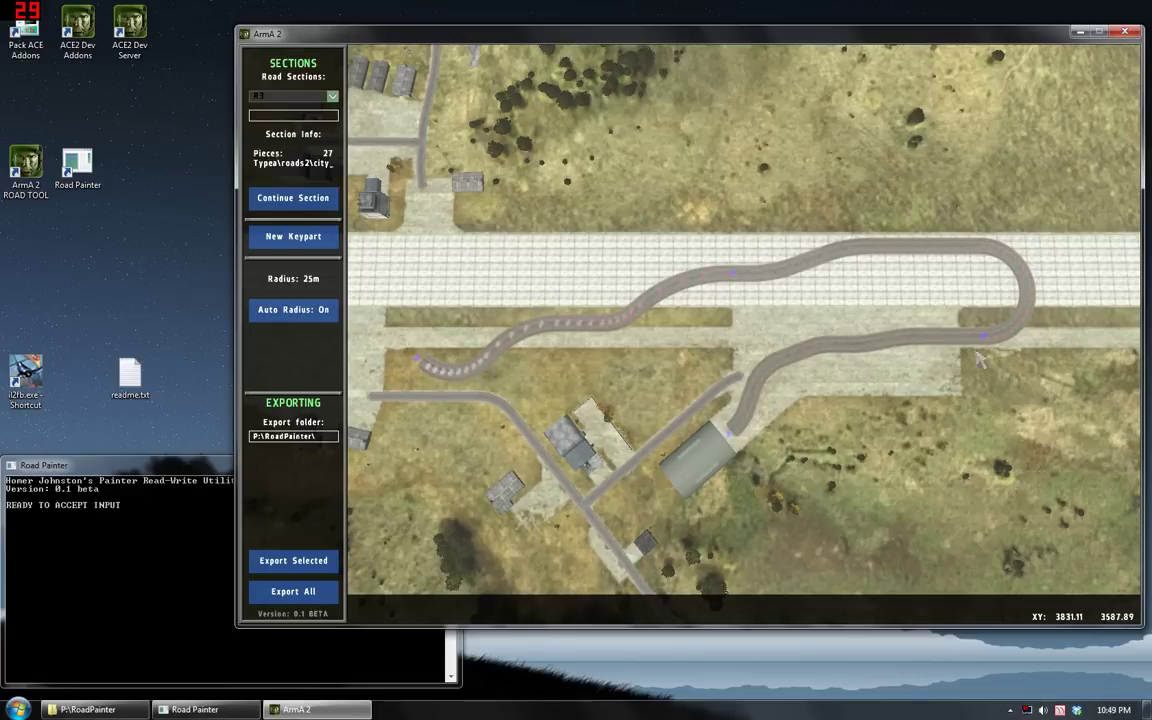
# Examine up close the key parts that join the road sections, and return to the full road overview
pyautogui.scroll(5, 737, 285)
pyautogui.scroll(3, 748, 453)
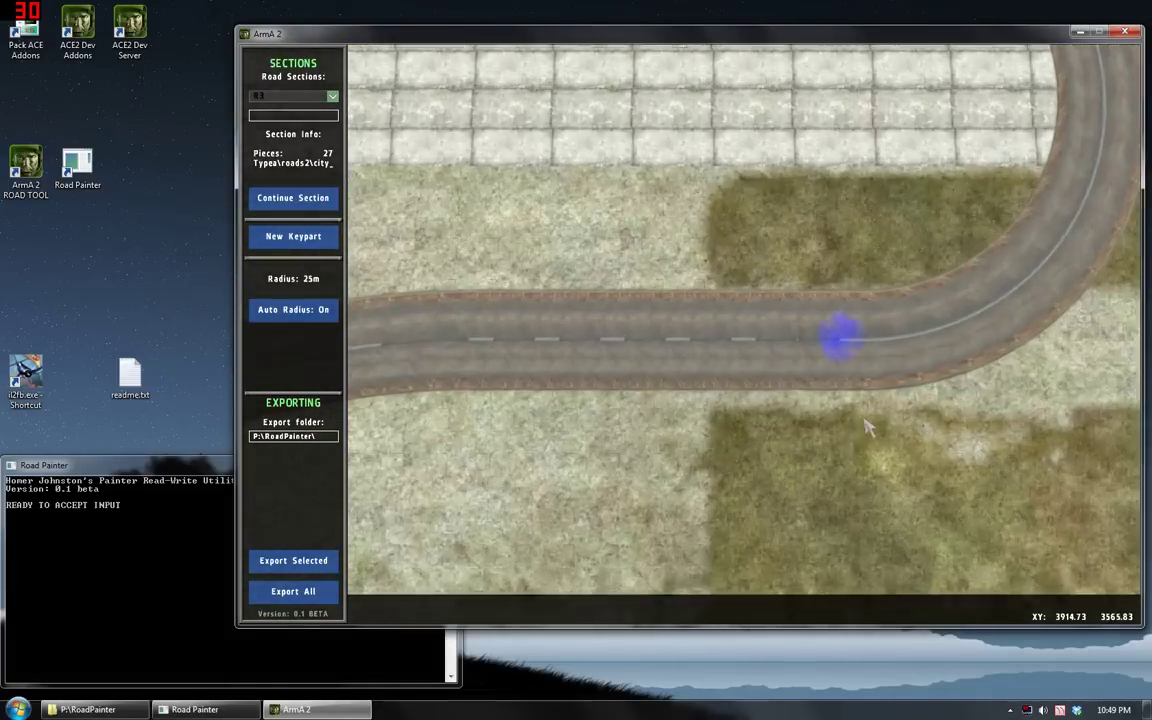
pyautogui.scroll(-5, 748, 484)
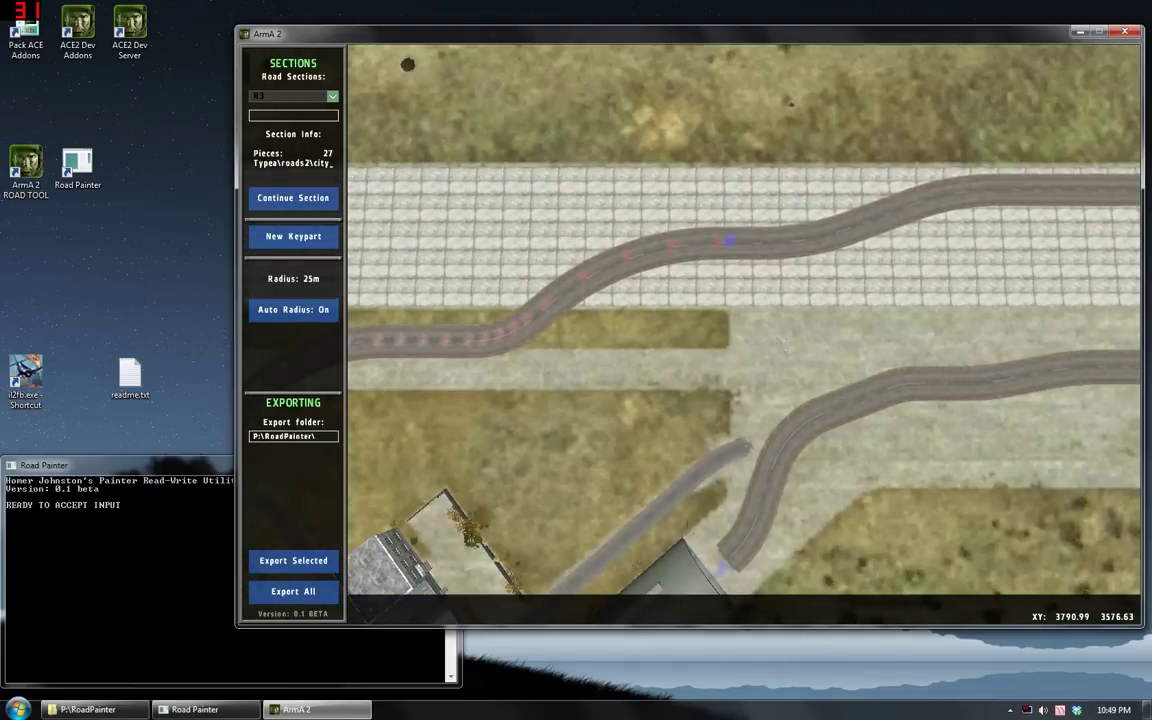
pyautogui.scroll(3, 735, 300)
pyautogui.moveTo(748, 250); pyautogui.dragTo(729, 334, button='right')
pyautogui.scroll(-5, 676, 375)
pyautogui.scroll(-2, 700, 348)
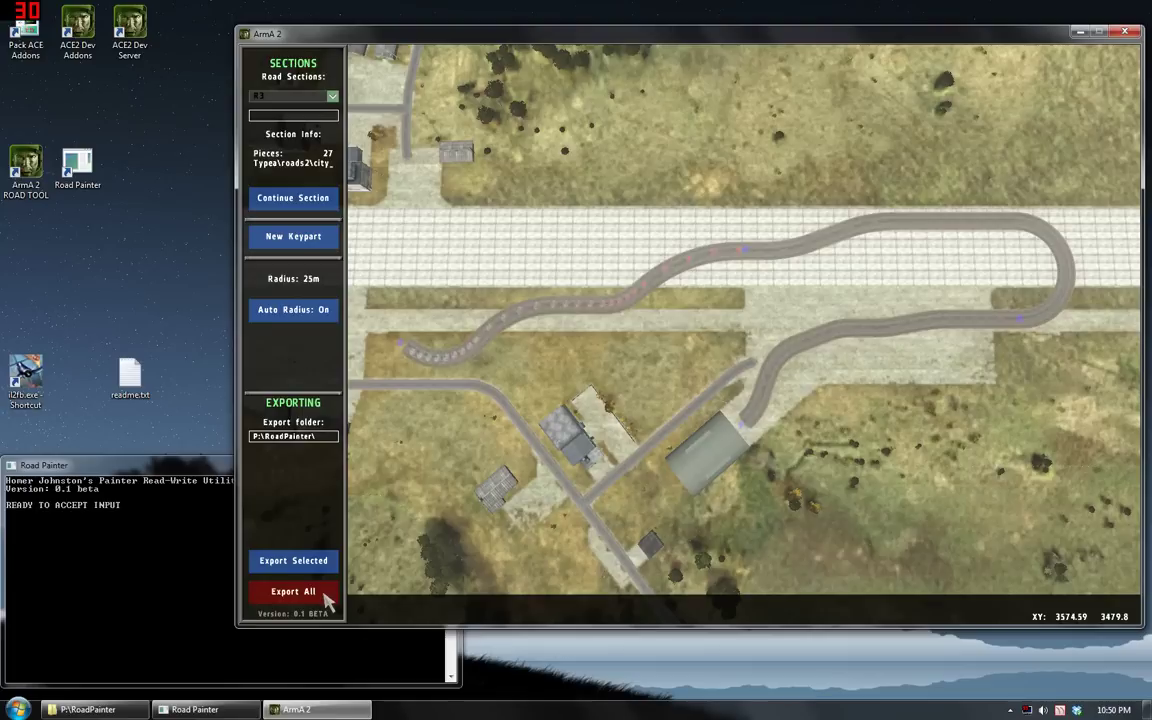
# Keep section R3 selected and P:\RoadPainter\ as the export folder, and export all road sections
pyautogui.click(274, 96)
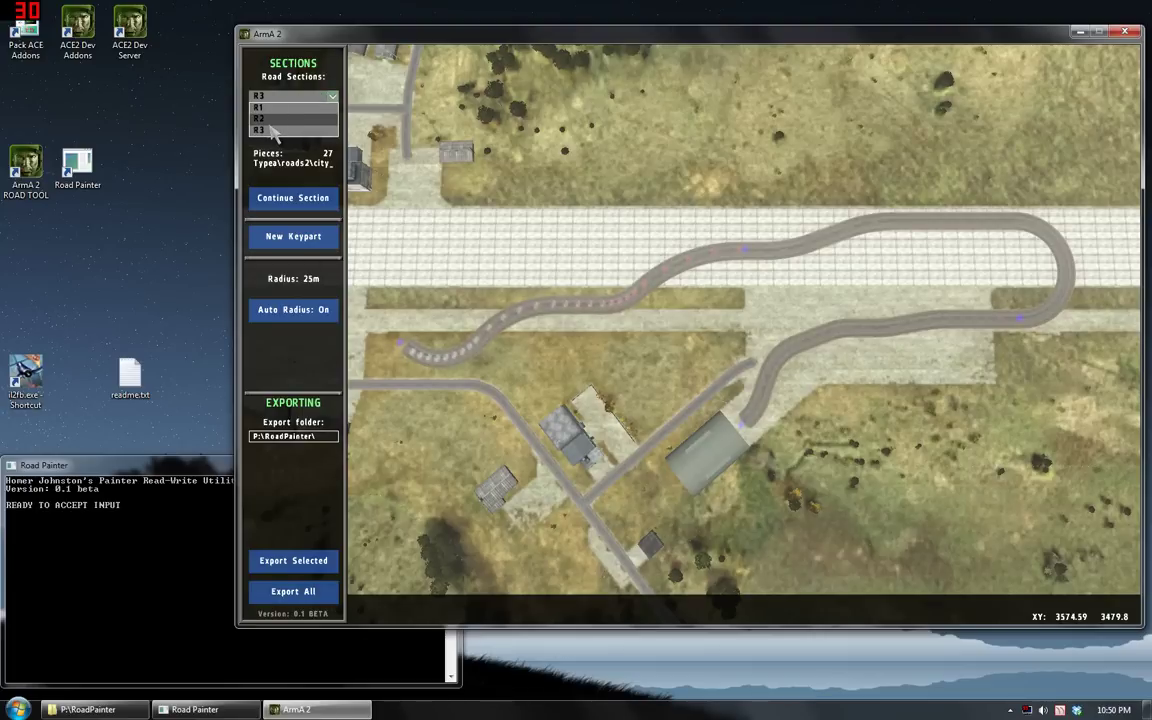
pyautogui.click(273, 130)
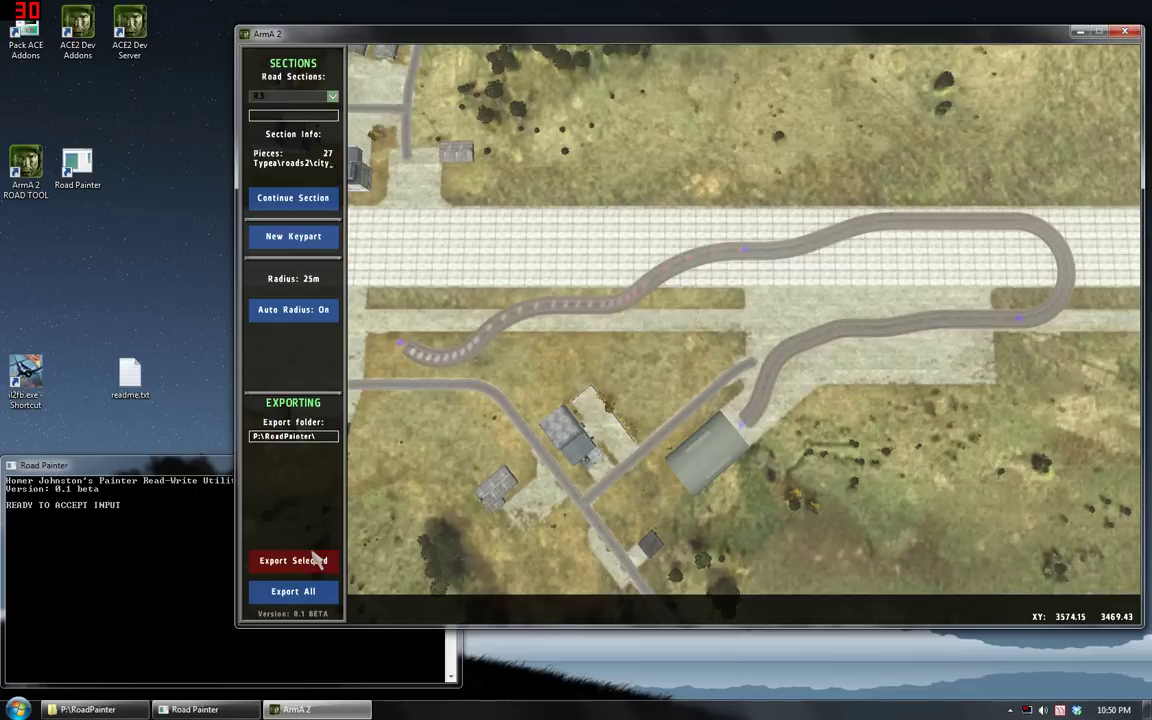
pyautogui.click(318, 440)
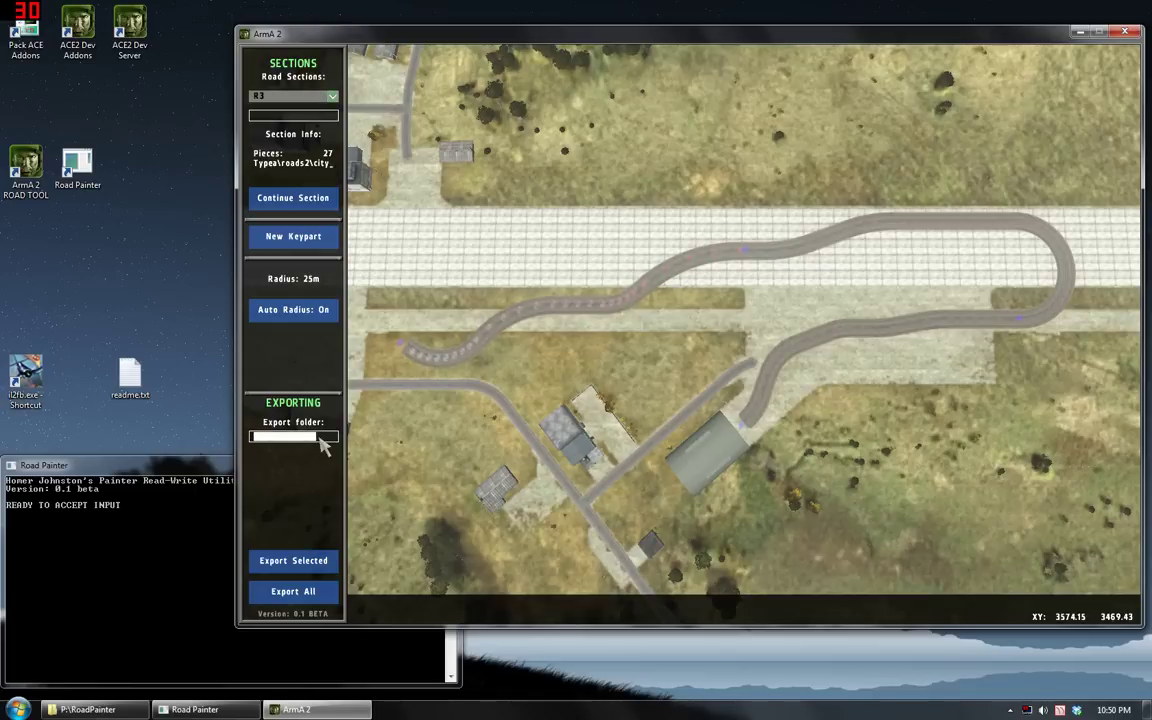
pyautogui.click(319, 437)
pyautogui.click(296, 96)
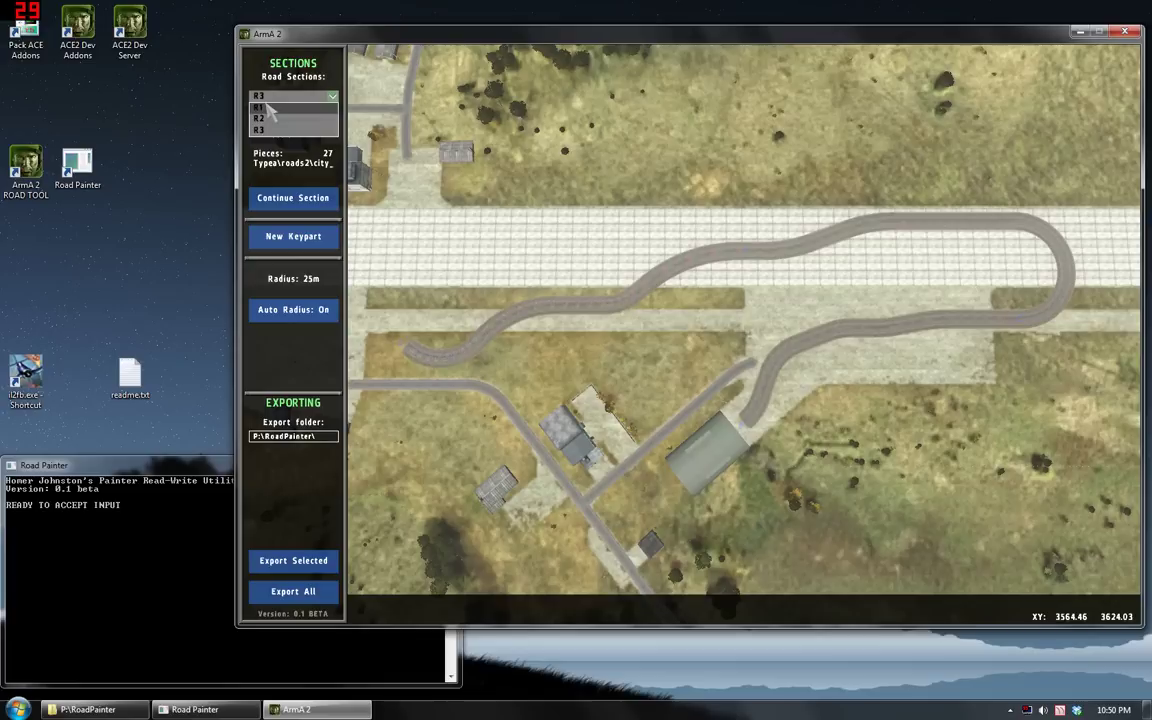
pyautogui.click(333, 100)
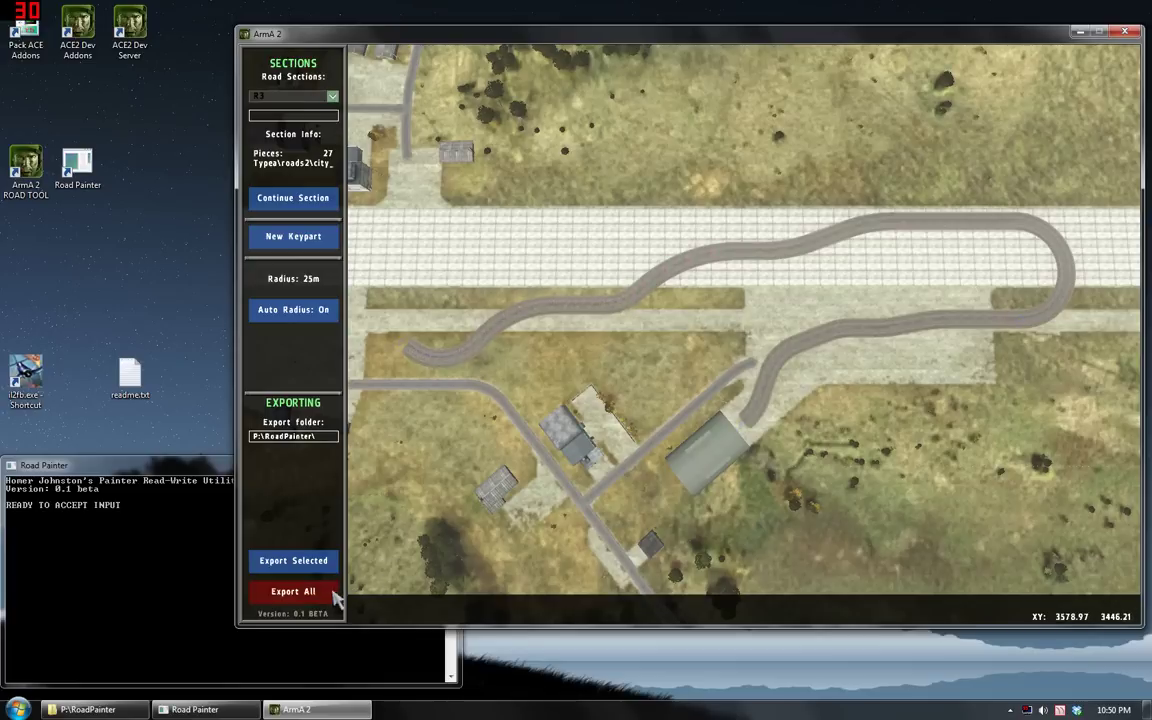
pyautogui.click(295, 594)
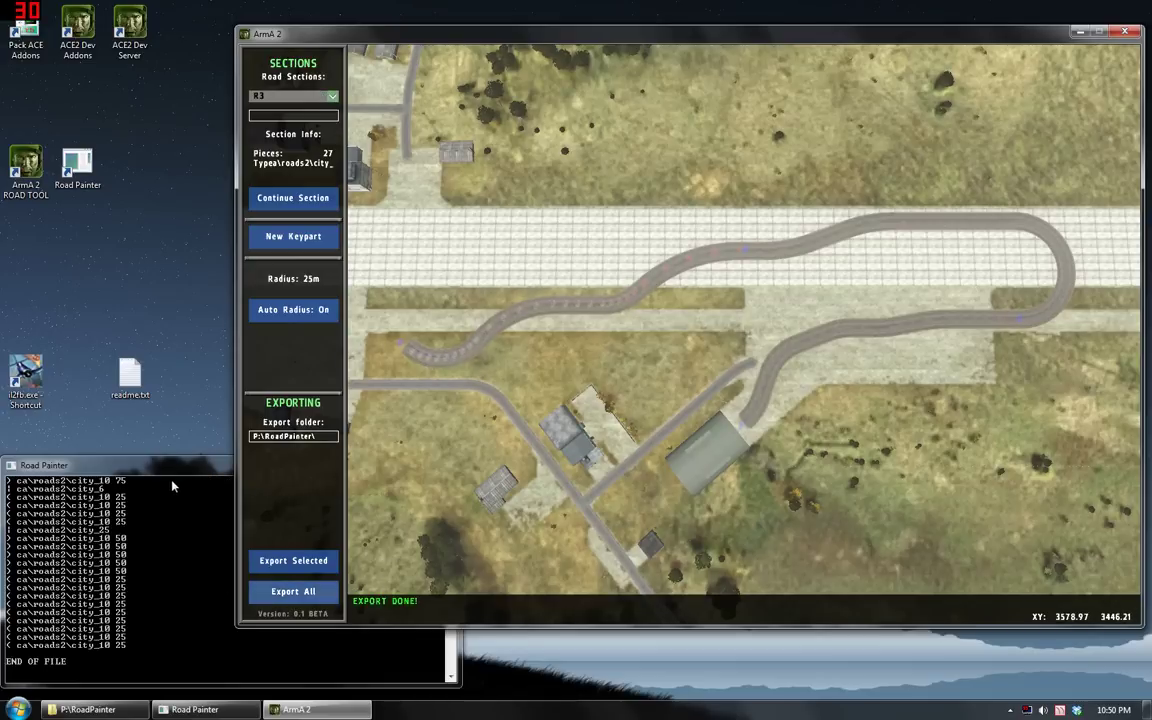
# Review the exported section data in the Road Painter console and open the P:\RoadPainter folder to check the files
pyautogui.click(453, 549)
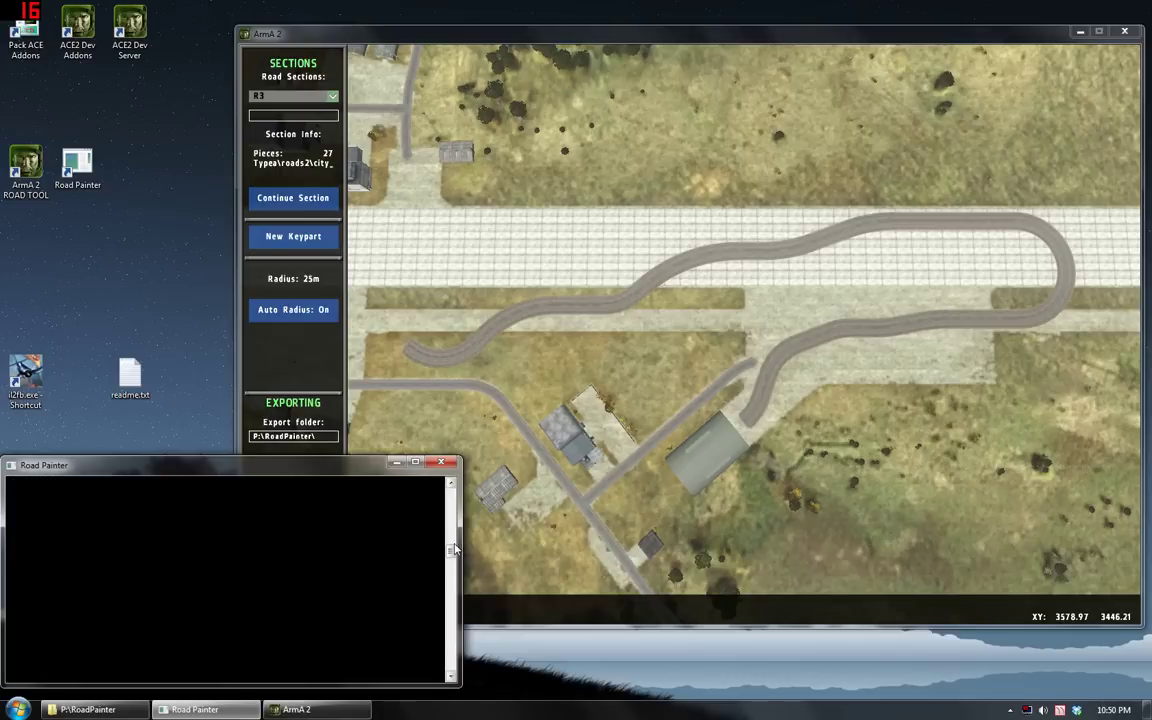
pyautogui.moveTo(453, 549); pyautogui.dragTo(450, 496)
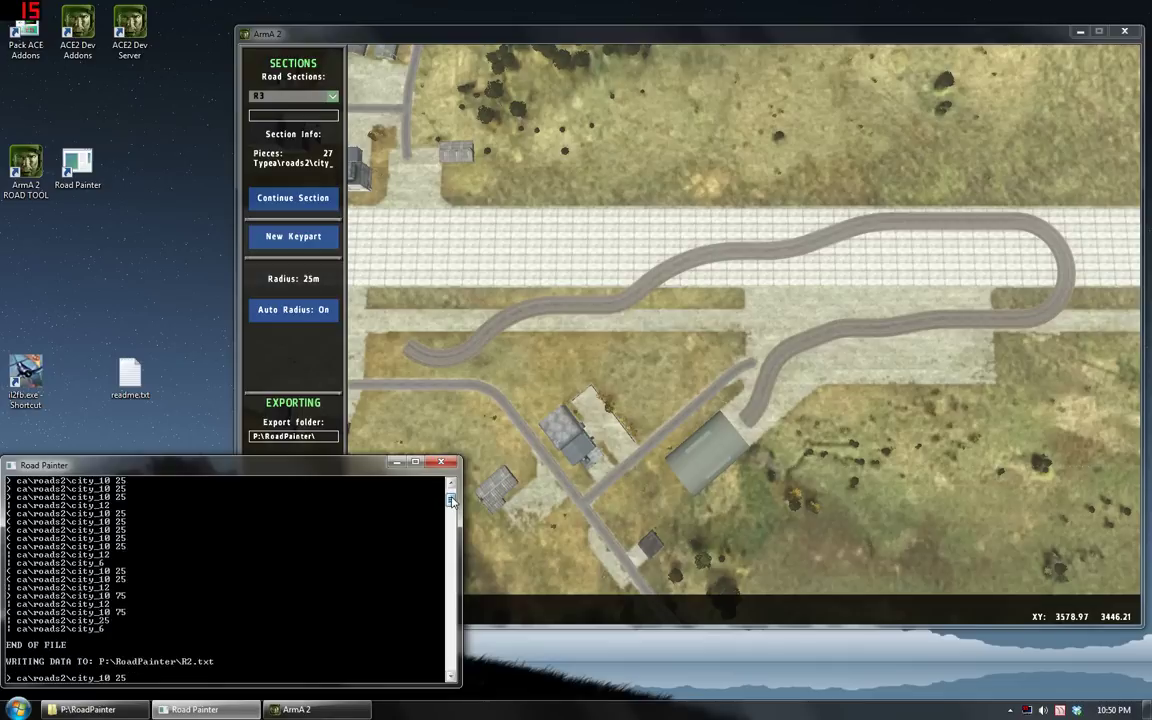
pyautogui.moveTo(452, 502); pyautogui.dragTo(450, 544)
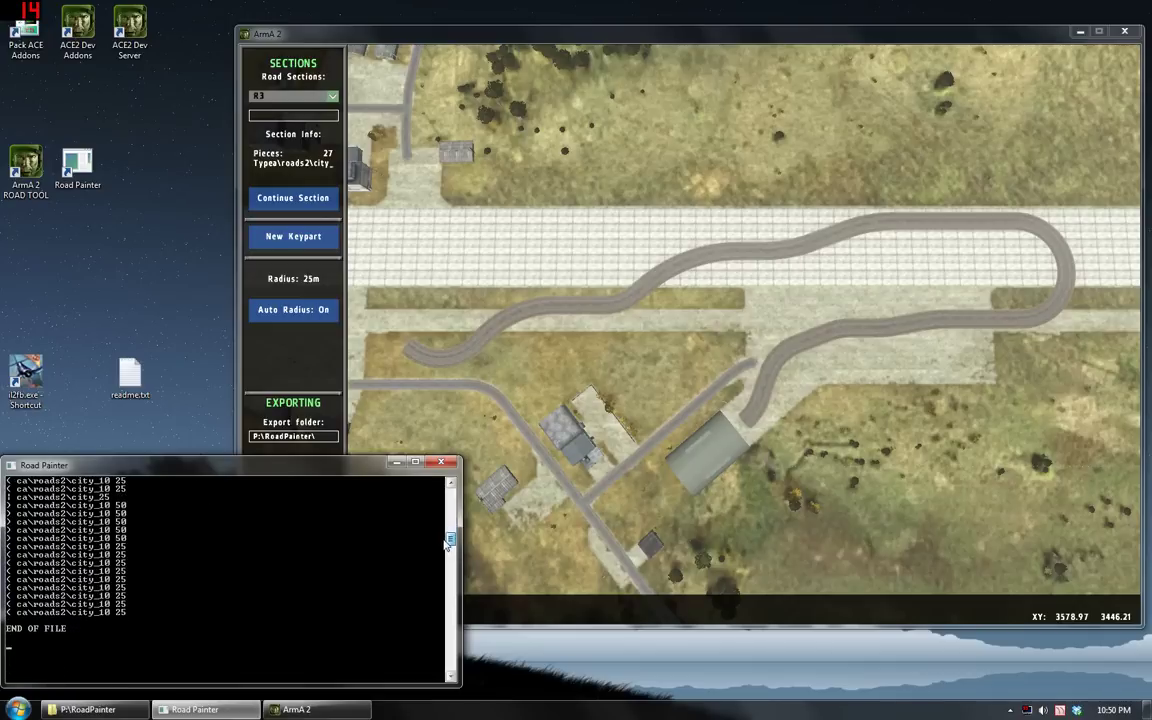
pyautogui.click(133, 709)
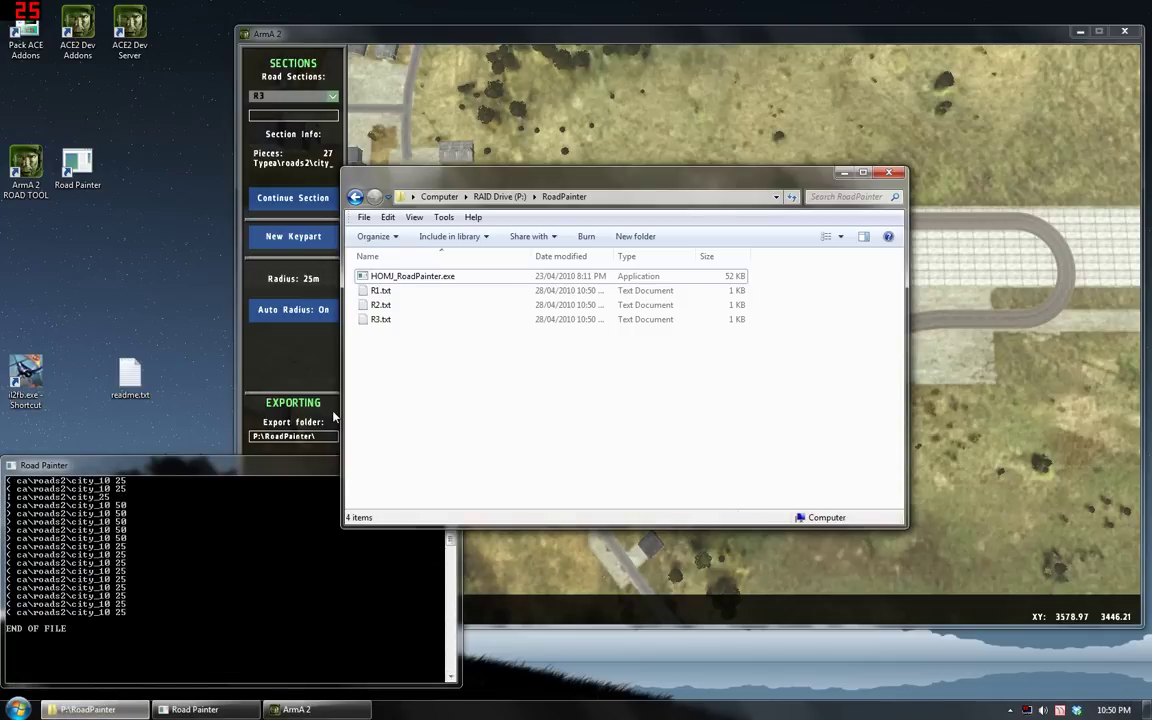
# Open the exported R1.txt to examine its list of road pieces, close it, and return to the ArmA 2 road map
pyautogui.doubleClick(383, 294)
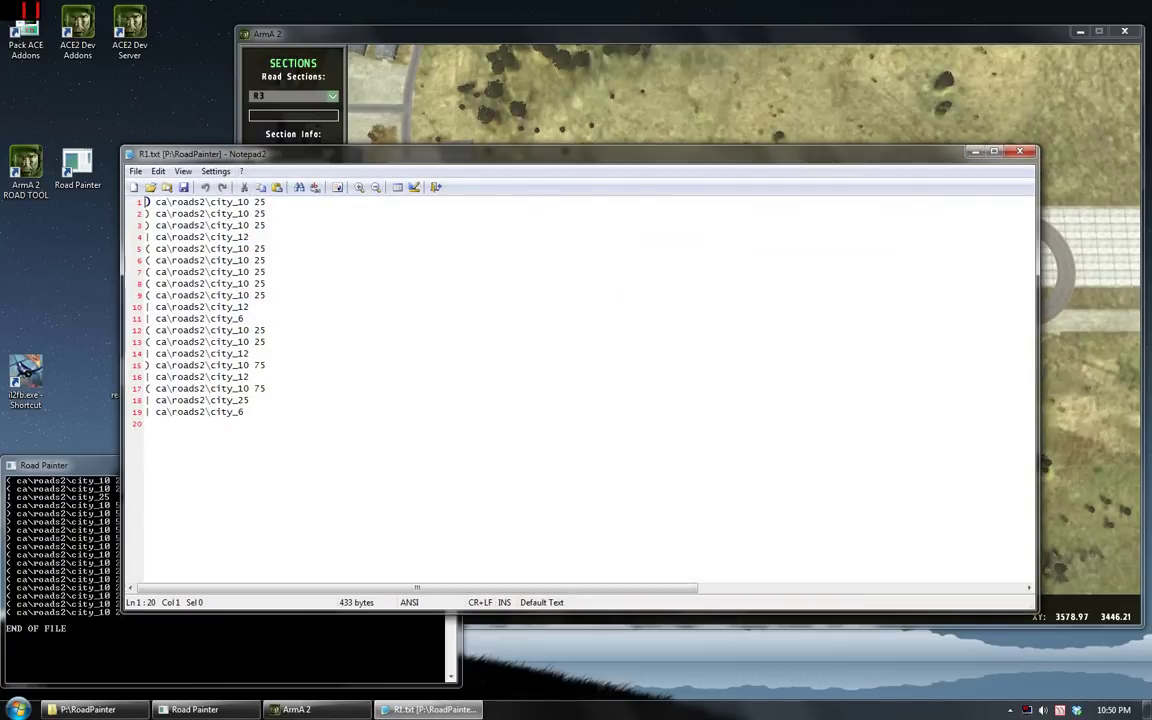
pyautogui.click(249, 307)
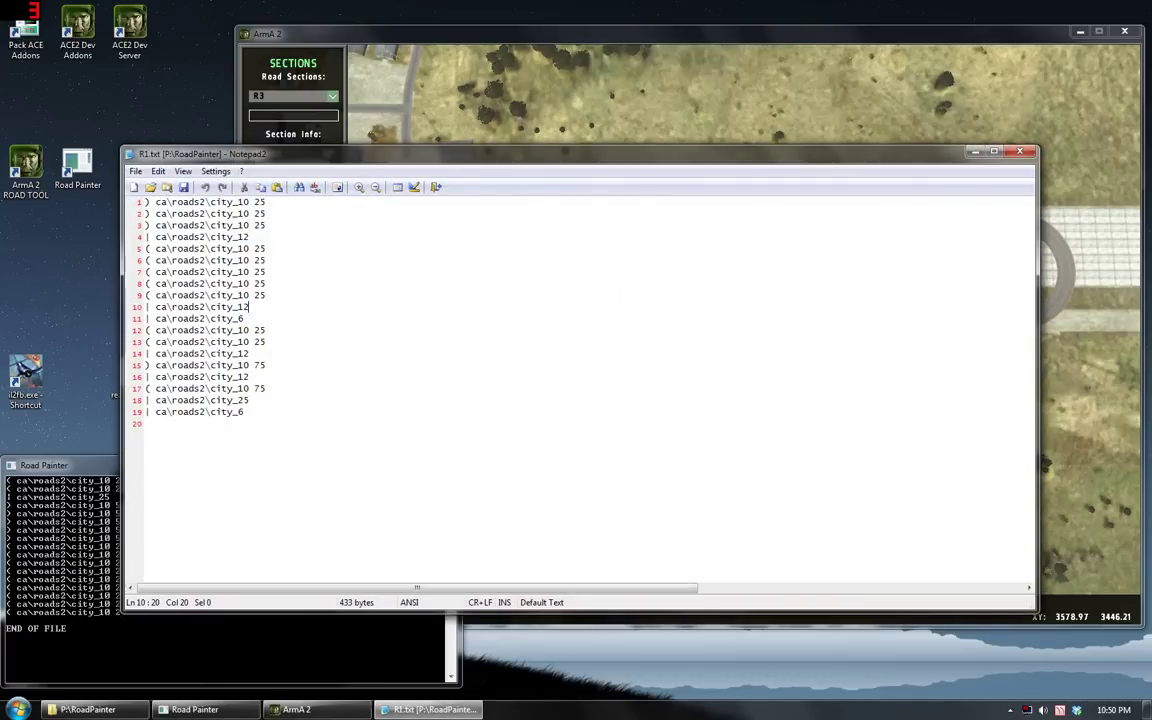
pyautogui.click(1018, 160)
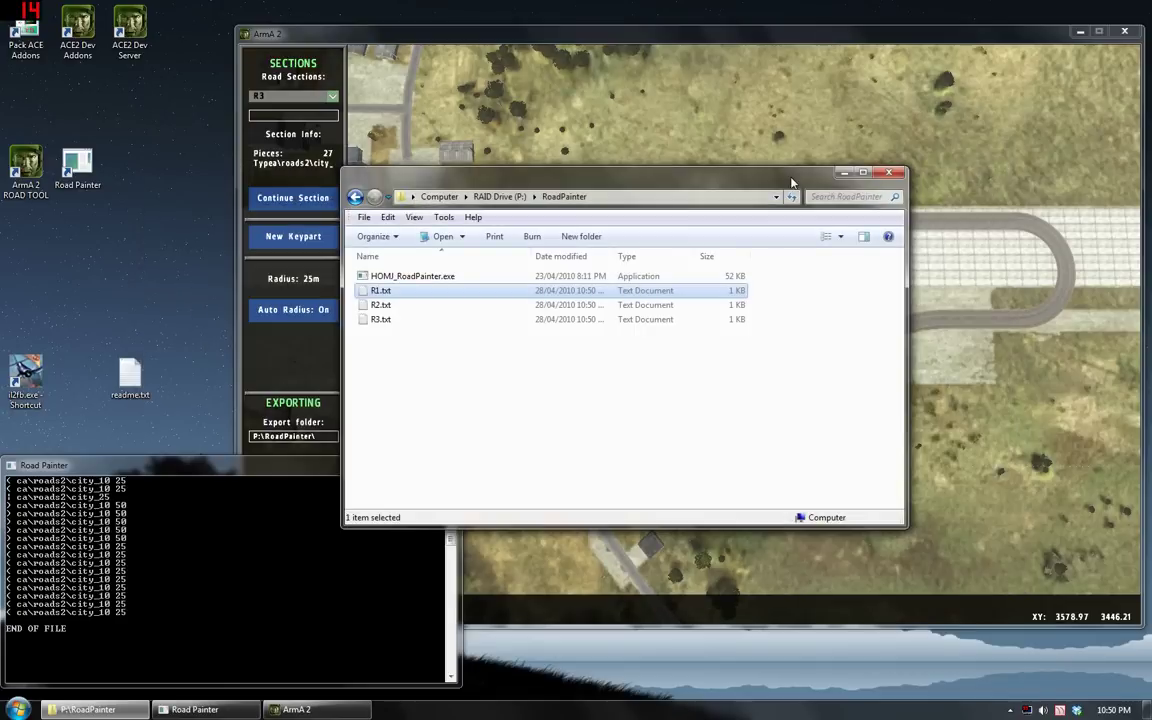
pyautogui.click(851, 188)
pyautogui.click(808, 294)
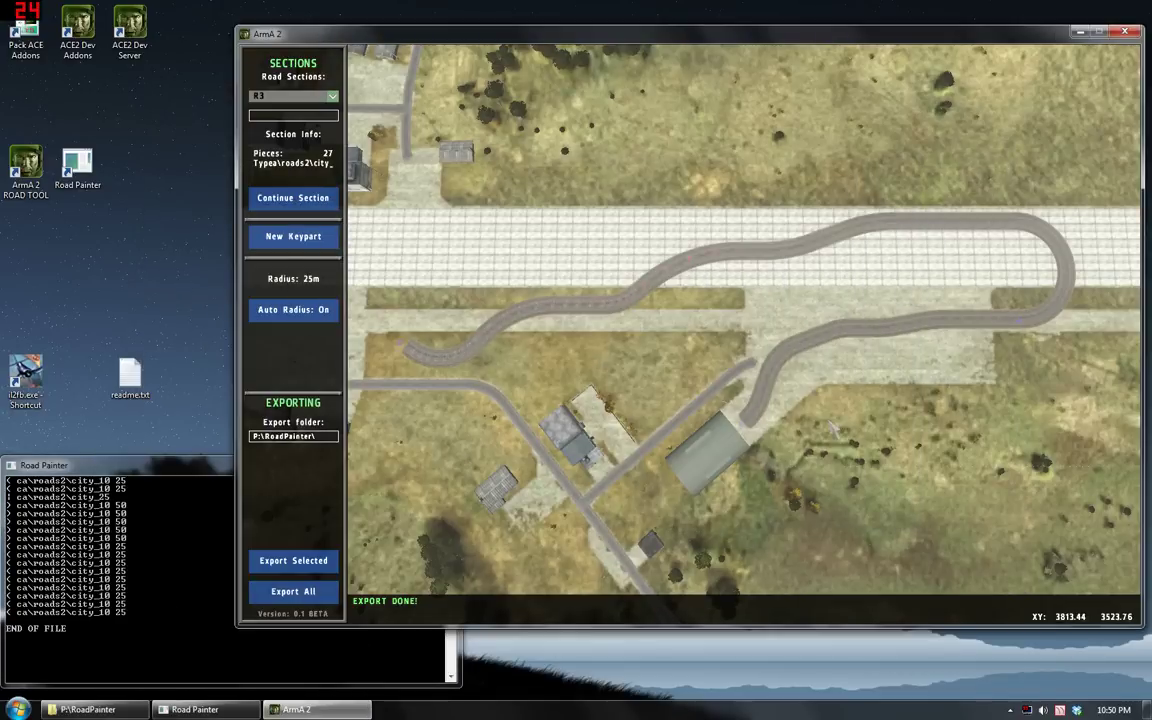
# Examine the painted road's start beside the hangar up close, and return to the overview of the whole road
pyautogui.moveTo(850, 432); pyautogui.dragTo(811, 429, button='right')
pyautogui.scroll(2, 829, 439)
pyautogui.scroll(3, 828, 437)
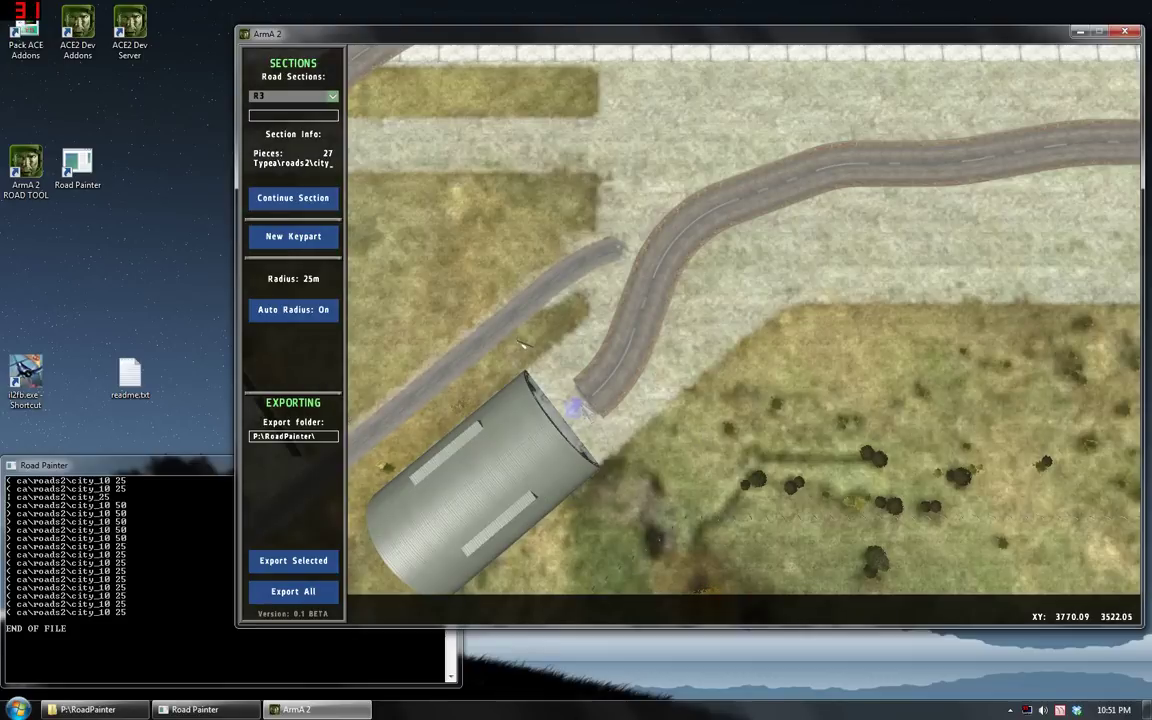
pyautogui.moveTo(897, 401); pyautogui.dragTo(831, 420, button='right')
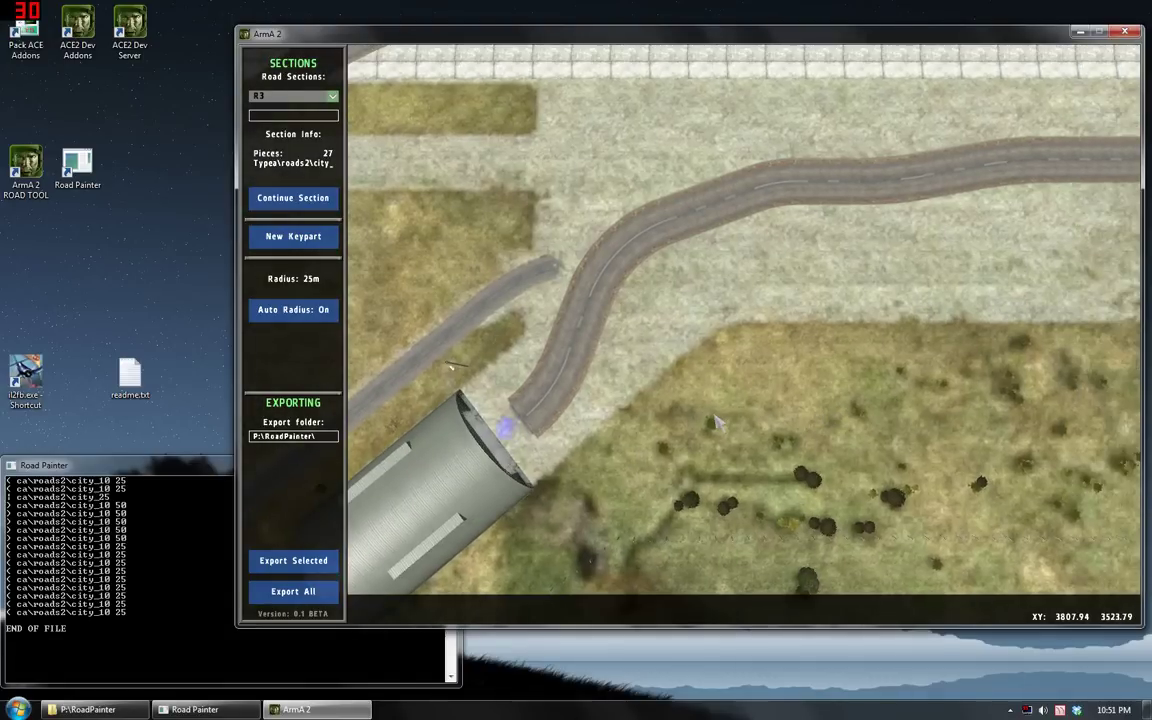
pyautogui.scroll(-4, 717, 421)
pyautogui.moveTo(735, 421); pyautogui.dragTo(792, 437, button='right')
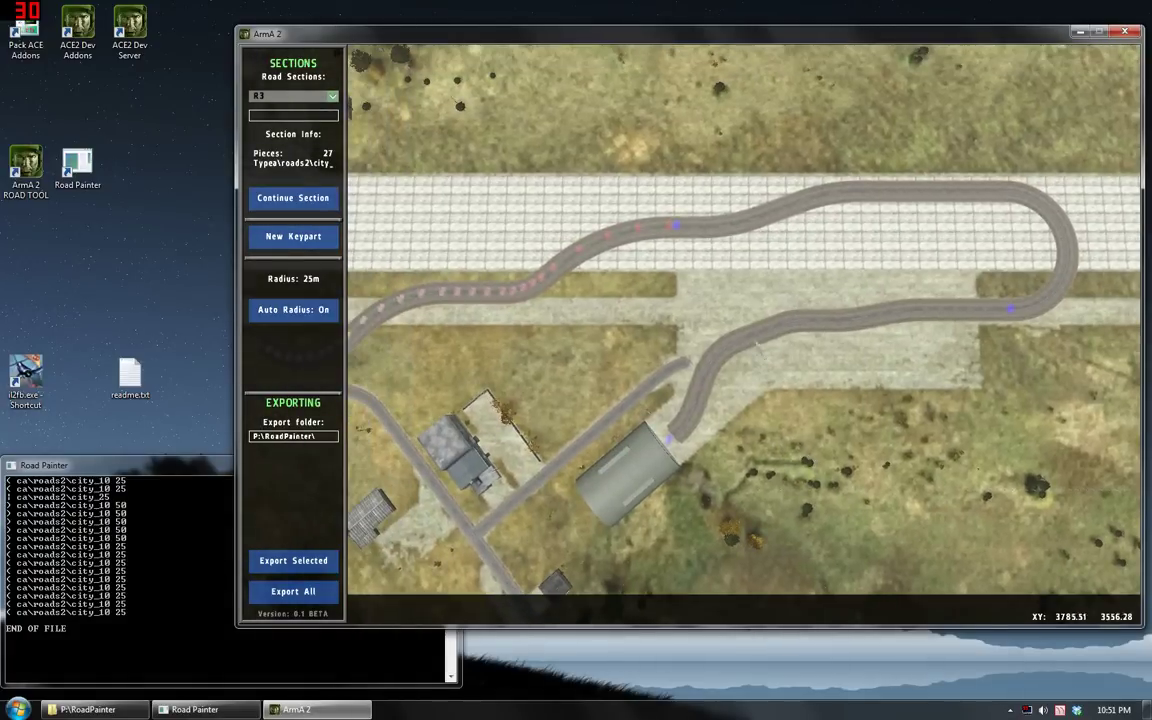
pyautogui.moveTo(523, 360); pyautogui.dragTo(625, 368, button='right')
pyautogui.scroll(-2, 620, 372)
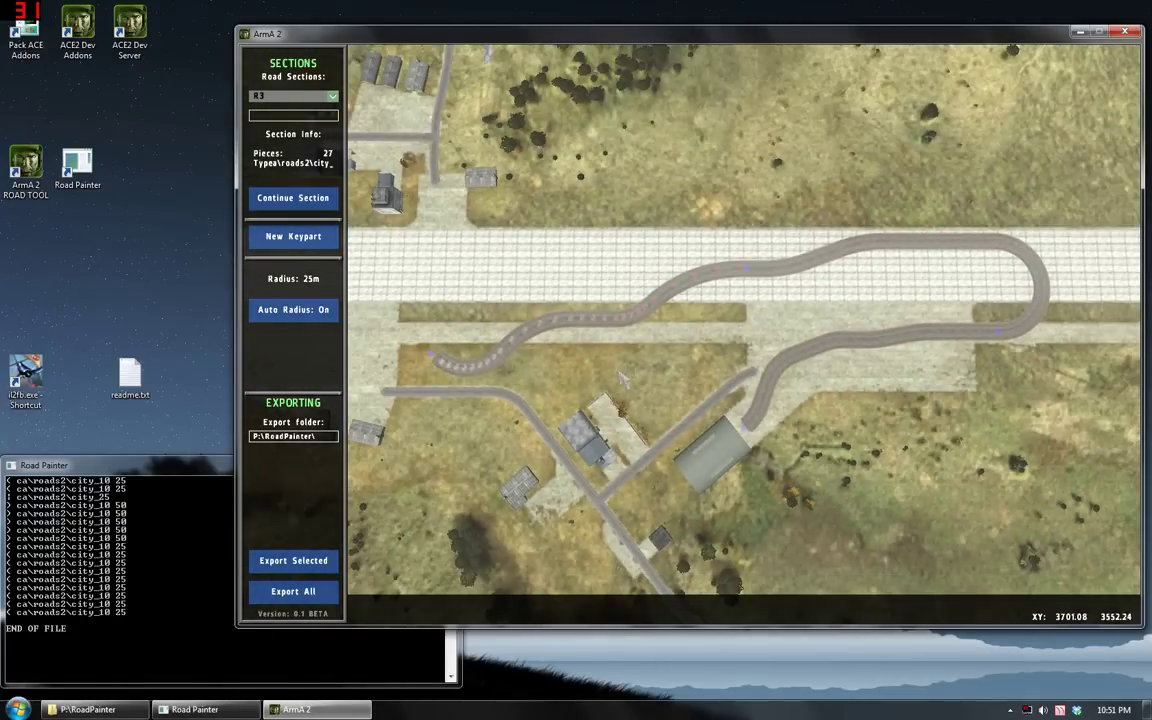